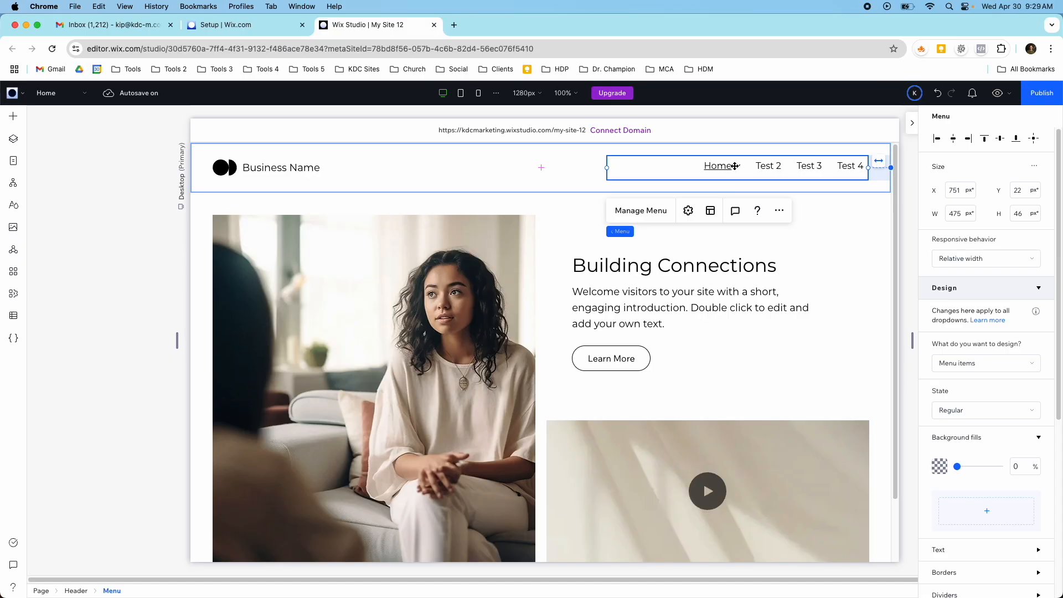
# - Delete the existing navigation menu from the site header
pyautogui.press('Delete')
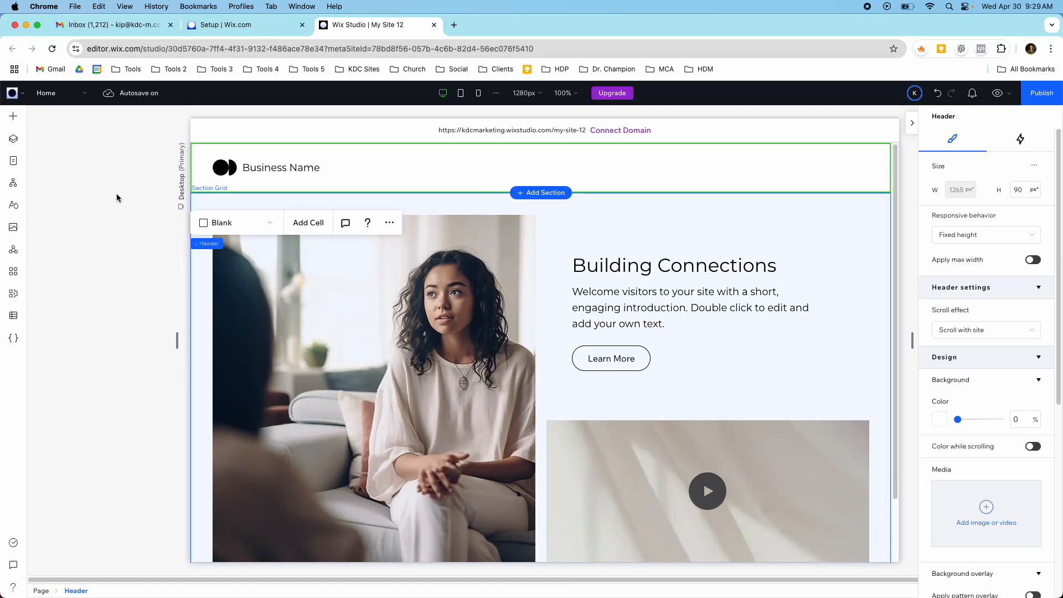
# - Browse the Menu & Search elements, covering horizontal, vertical, anchor and hamburger menus, breadcrumbs and pagination bars
pyautogui.click(12, 117)
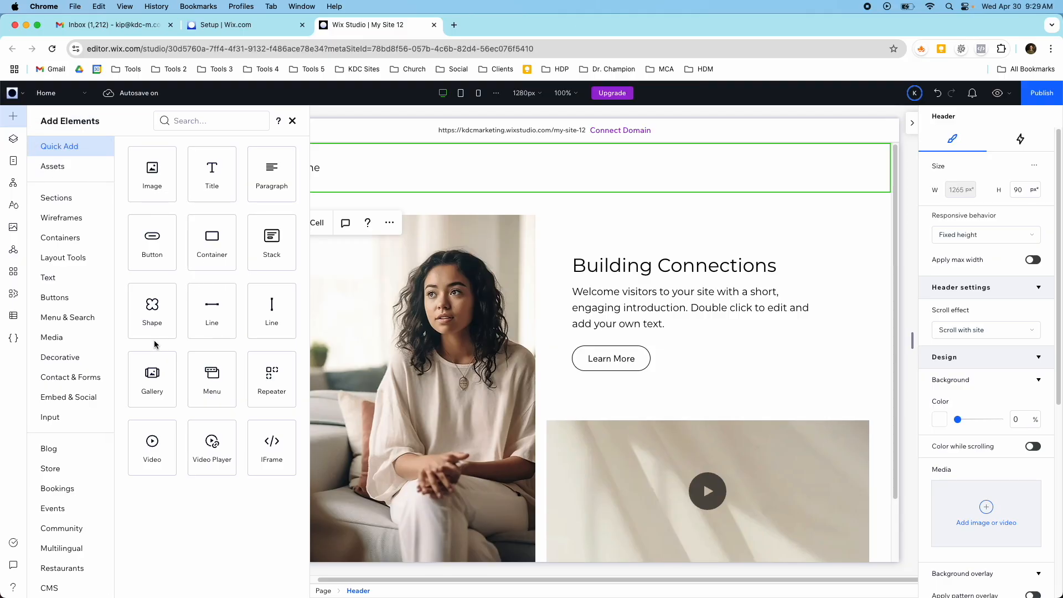
pyautogui.click(69, 316)
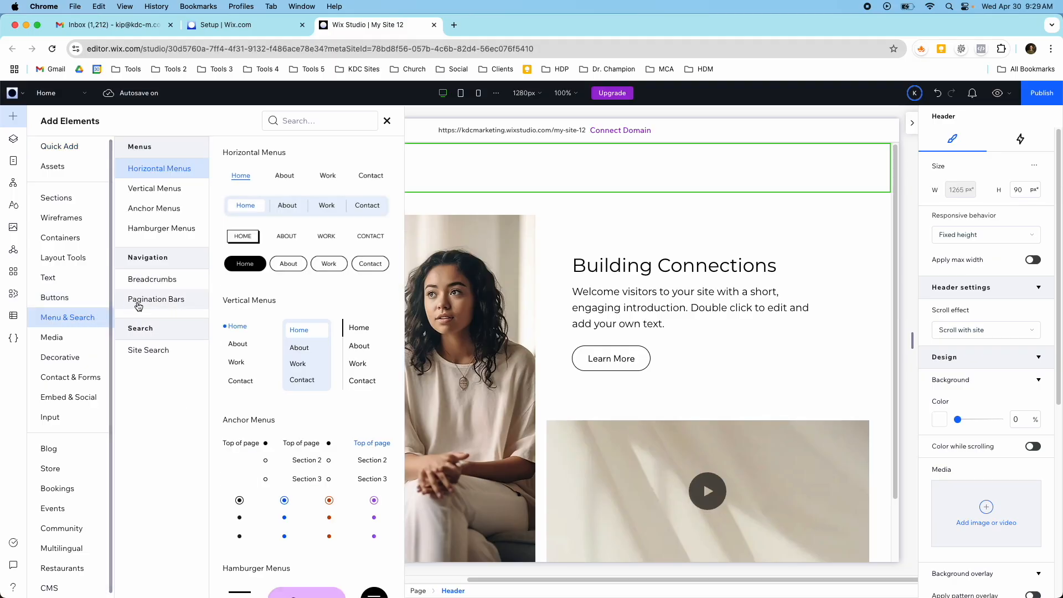
pyautogui.scroll(-4, 261, 346)
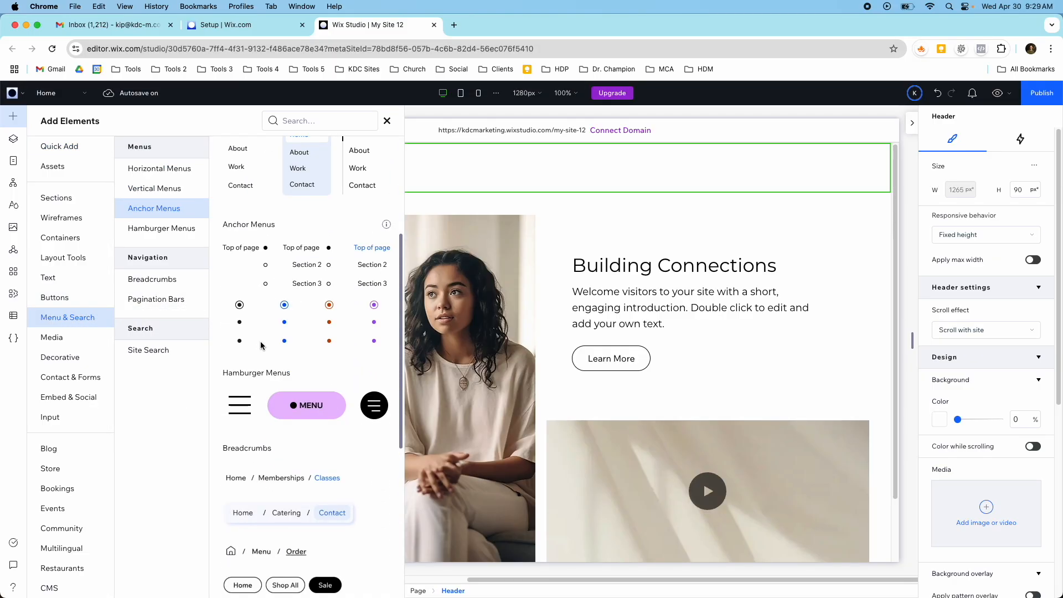
pyautogui.scroll(-3, 261, 346)
pyautogui.scroll(-2, 262, 346)
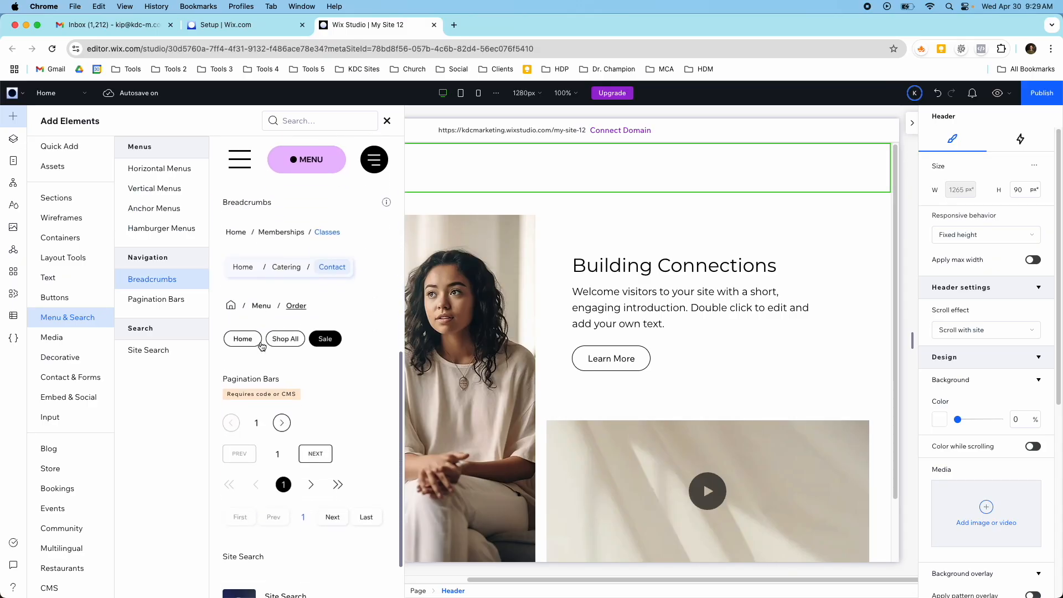
pyautogui.scroll(9, 263, 343)
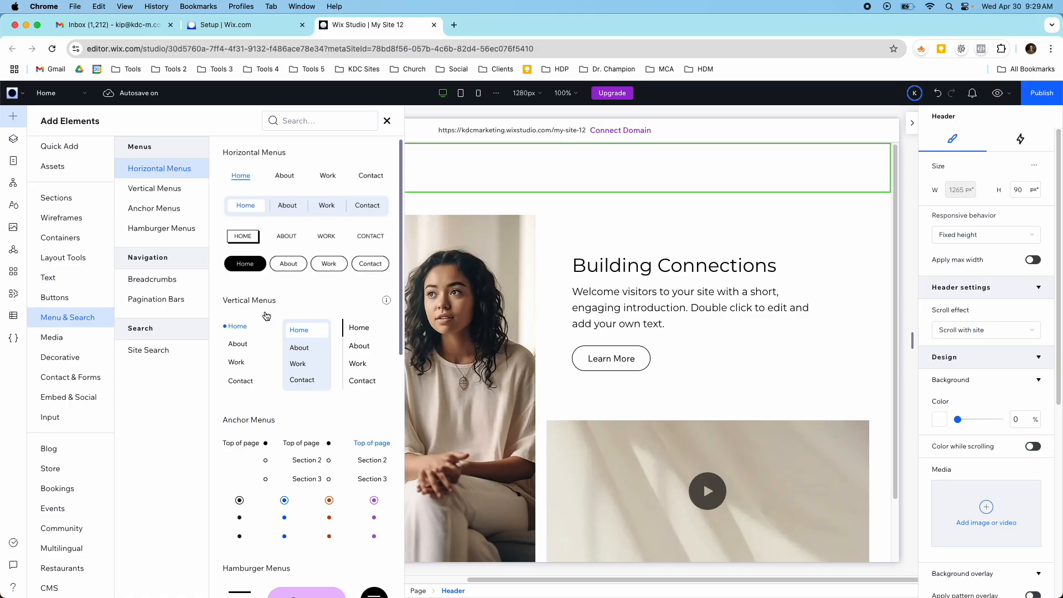
pyautogui.scroll(-5, 266, 315)
pyautogui.scroll(-4, 265, 327)
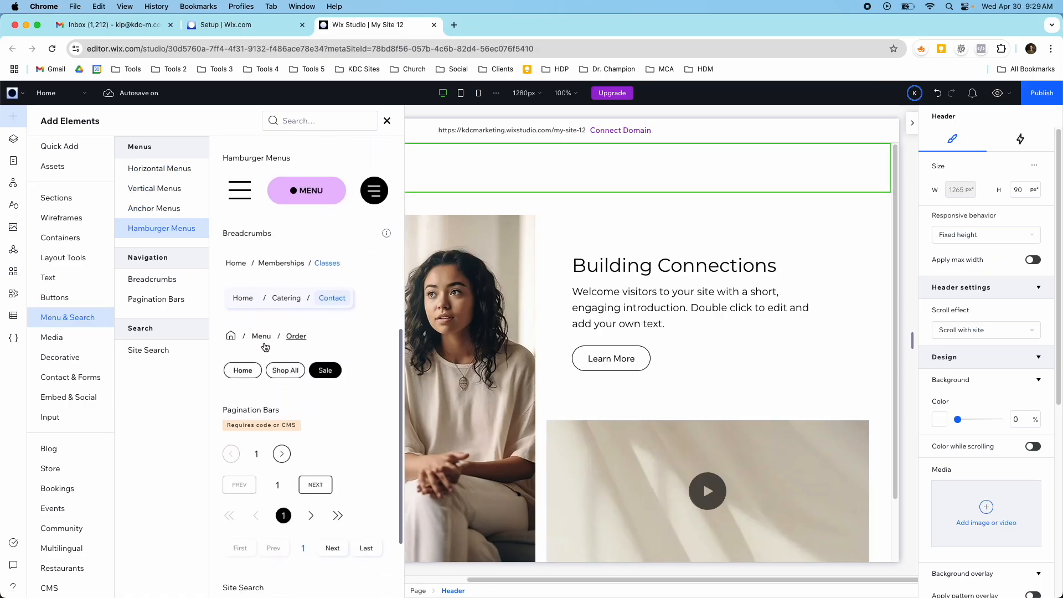
pyautogui.scroll(-1, 265, 347)
pyautogui.scroll(10, 260, 347)
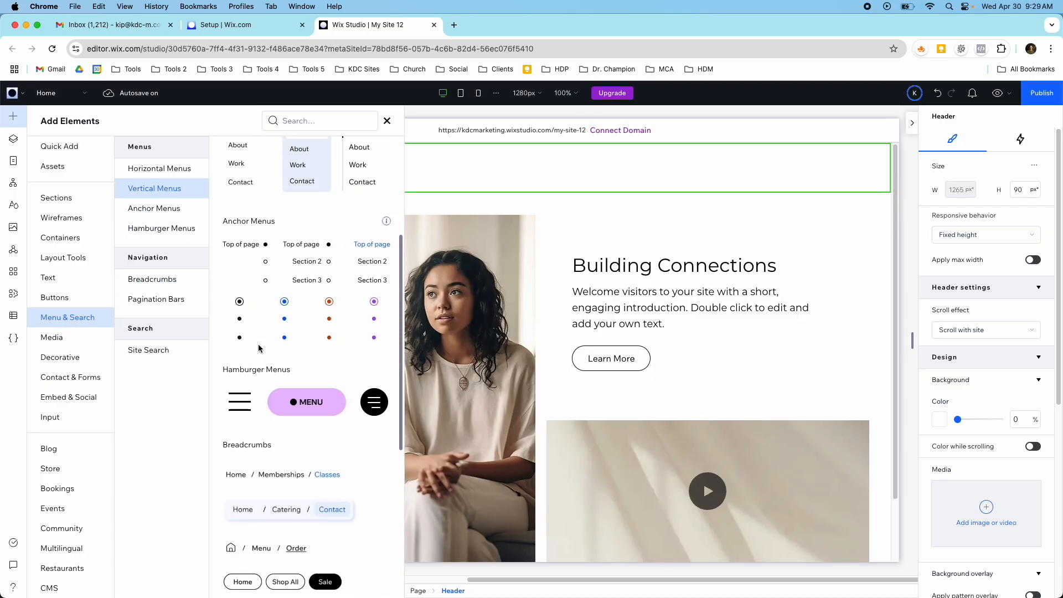
# - Add a Menu element from the Quick Add collection to the header, beside the business name
pyautogui.click(61, 147)
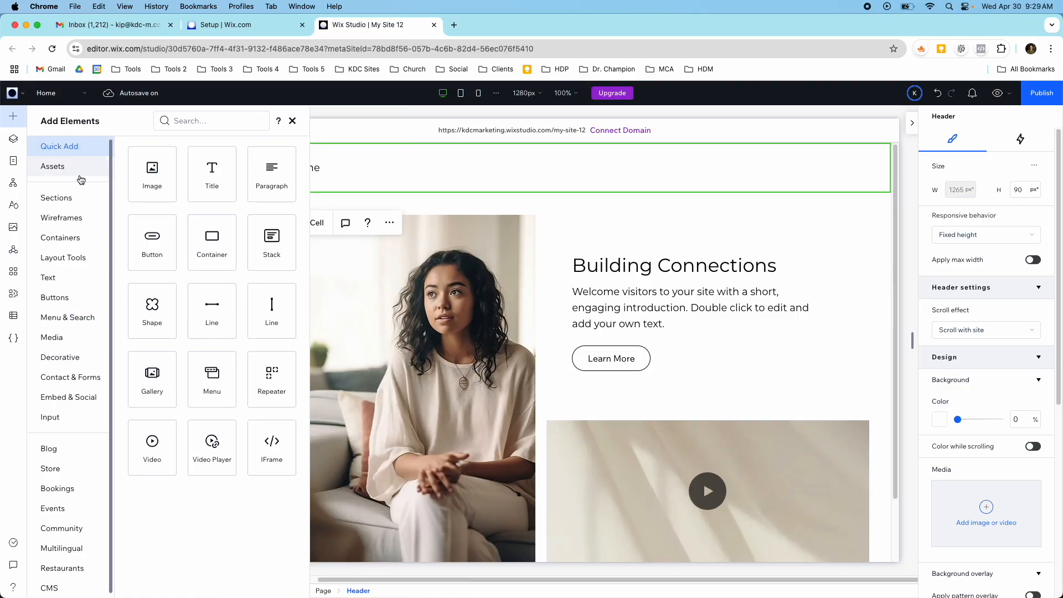
pyautogui.moveTo(208, 380); pyautogui.dragTo(649, 173)
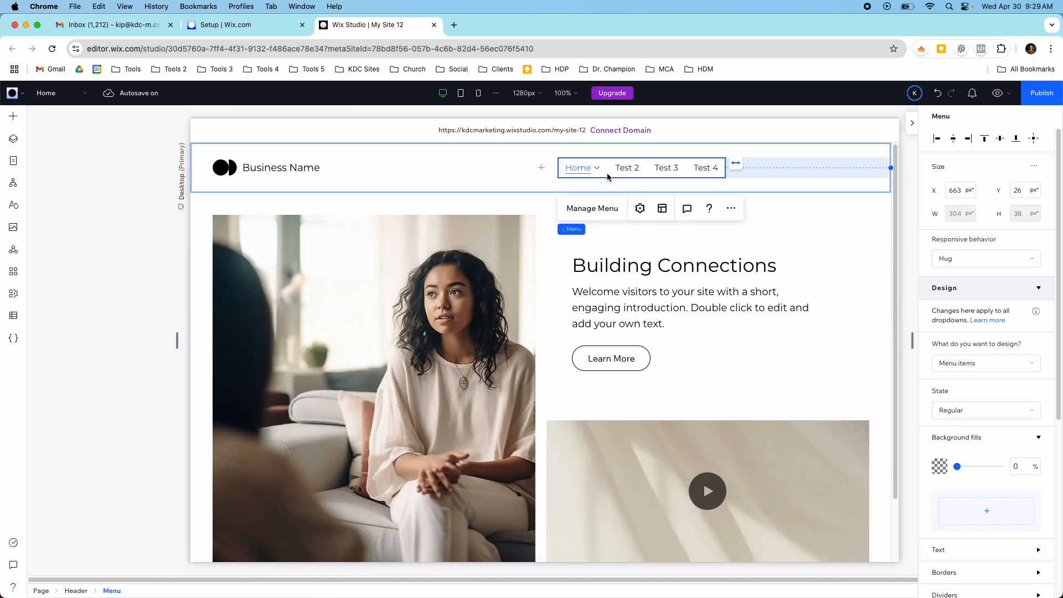
pyautogui.click(474, 161)
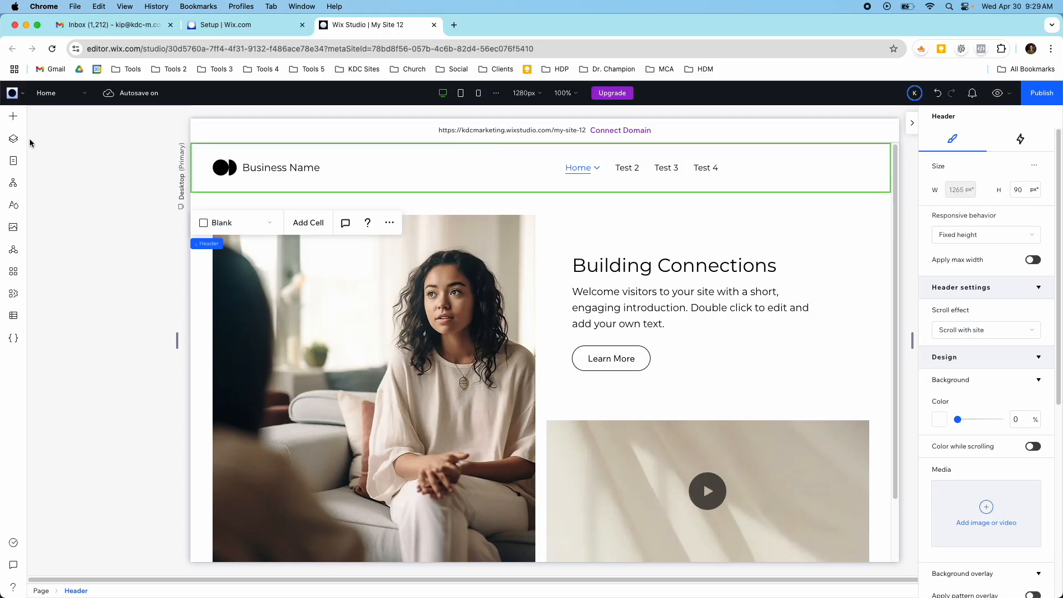
# - Select the Menu layer inside the Header and move the menu rightward to about X 782 px, Y 26 px
pyautogui.click(13, 139)
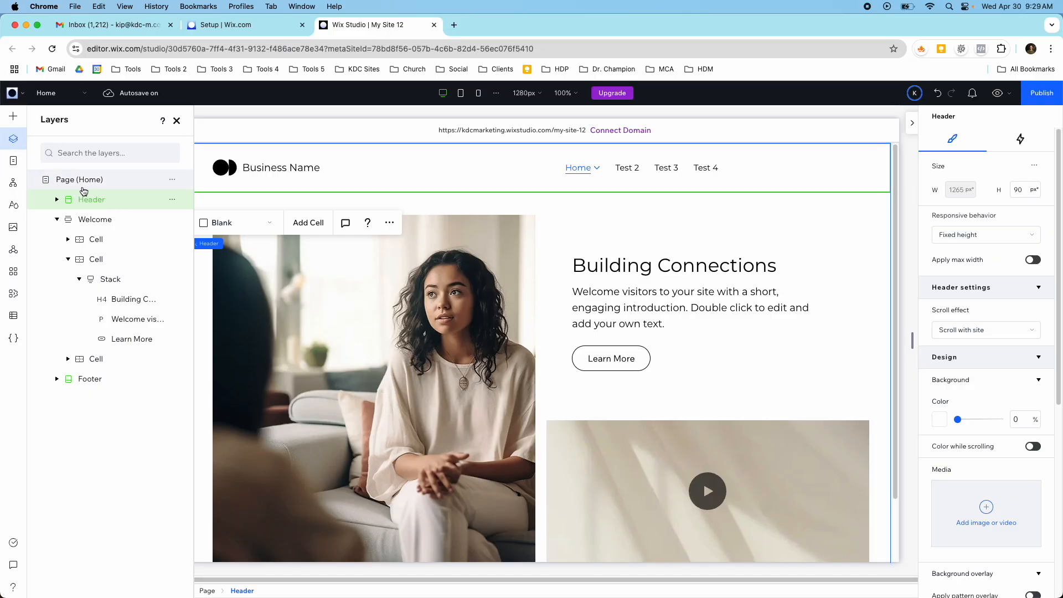
pyautogui.click(57, 199)
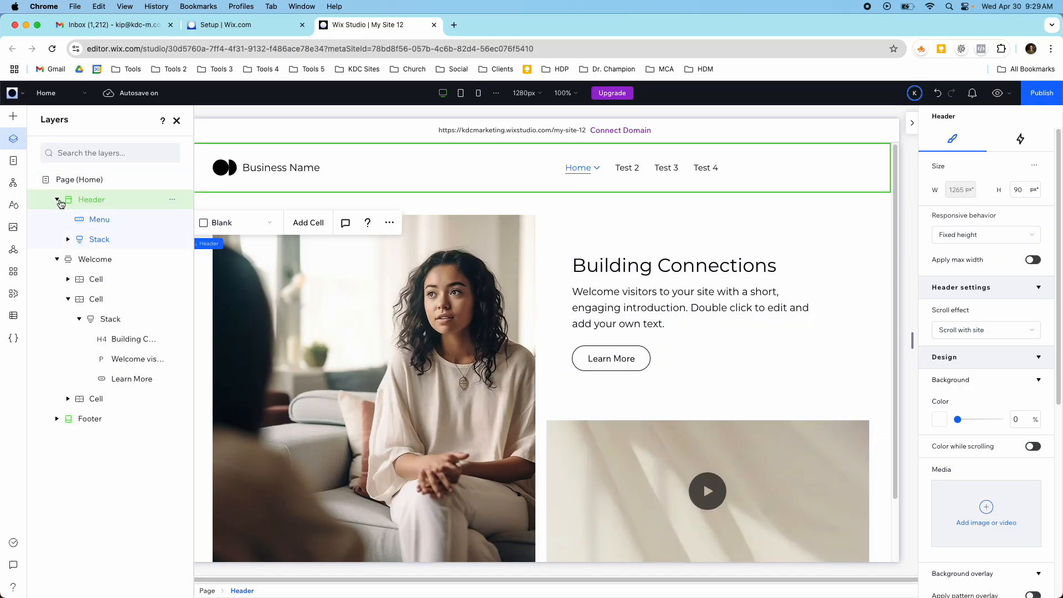
pyautogui.click(96, 221)
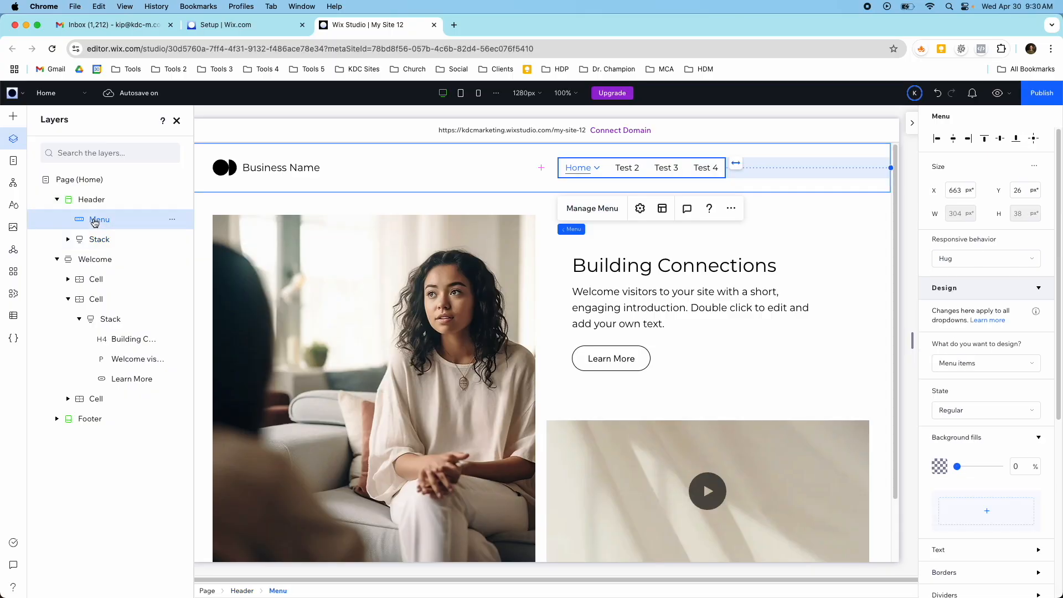
pyautogui.moveTo(619, 169); pyautogui.dragTo(685, 173)
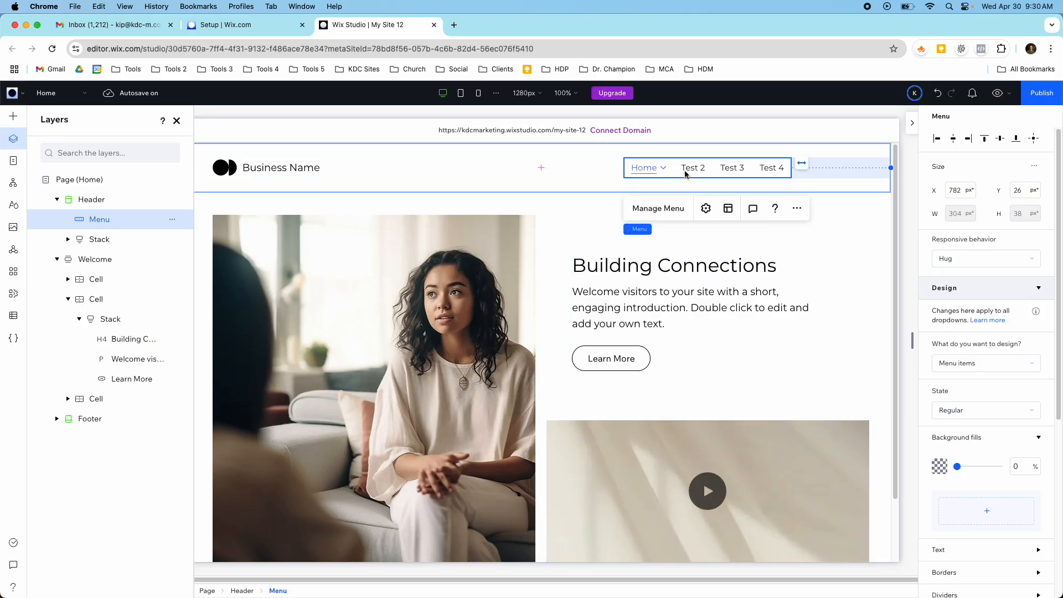
pyautogui.click(177, 120)
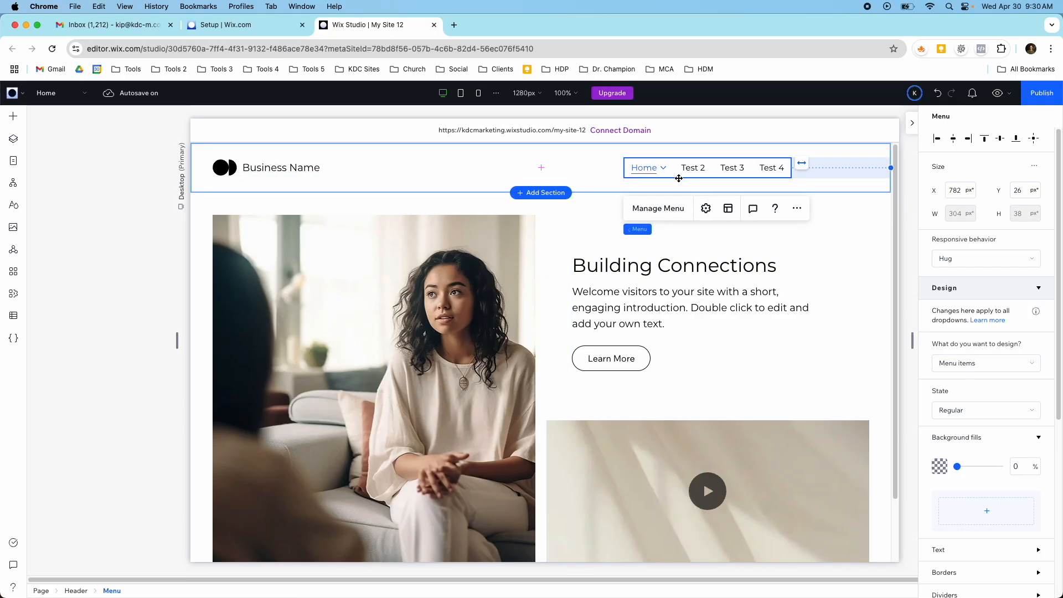
# - Remove the Test 4, Test 3, Test 2 and Test items from the header menu
pyautogui.click(658, 209)
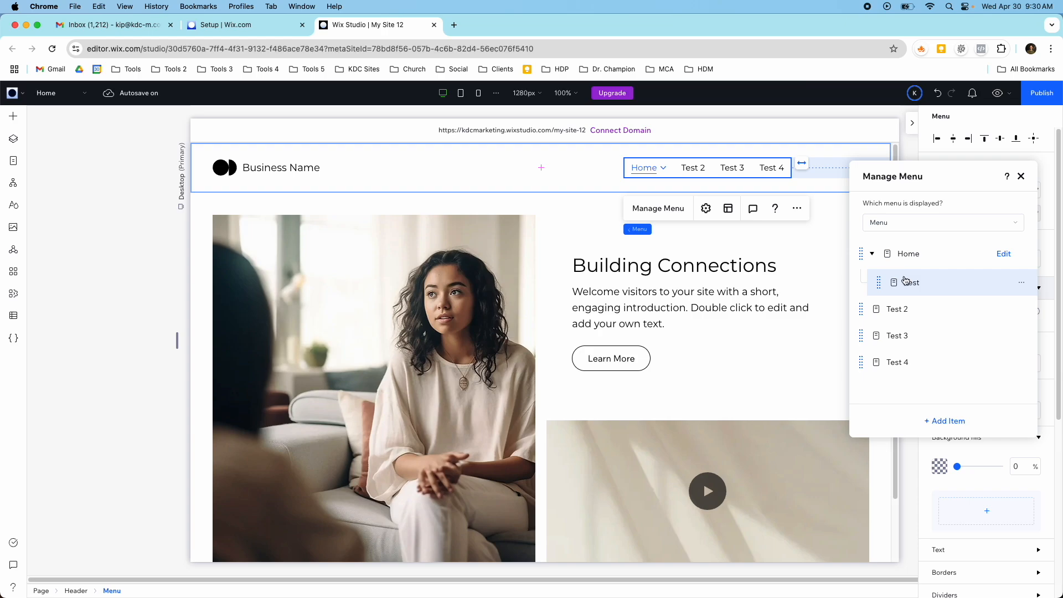
pyautogui.click(1021, 362)
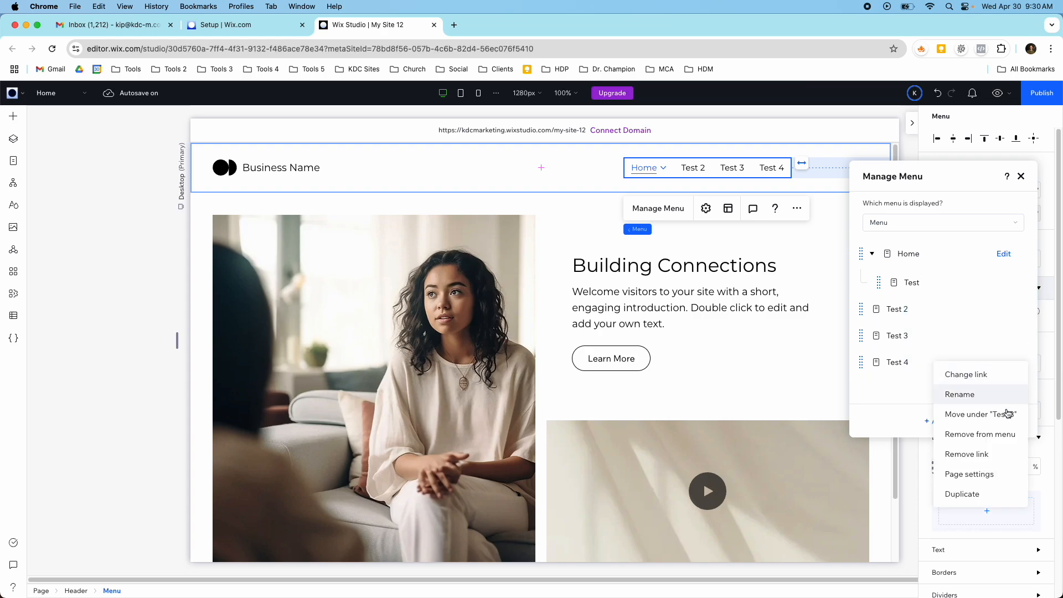
pyautogui.click(984, 434)
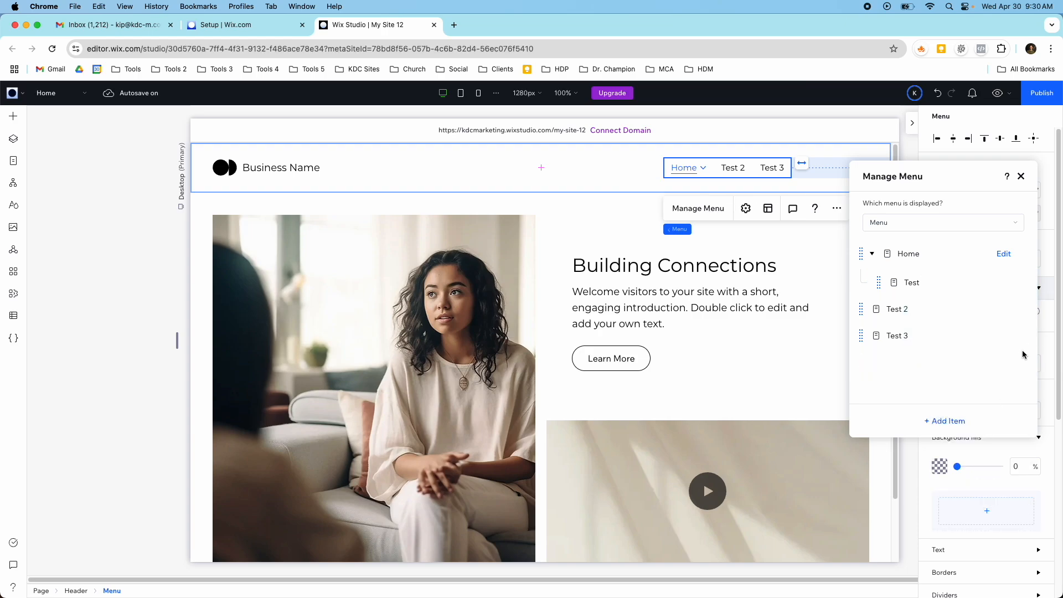
pyautogui.click(1022, 339)
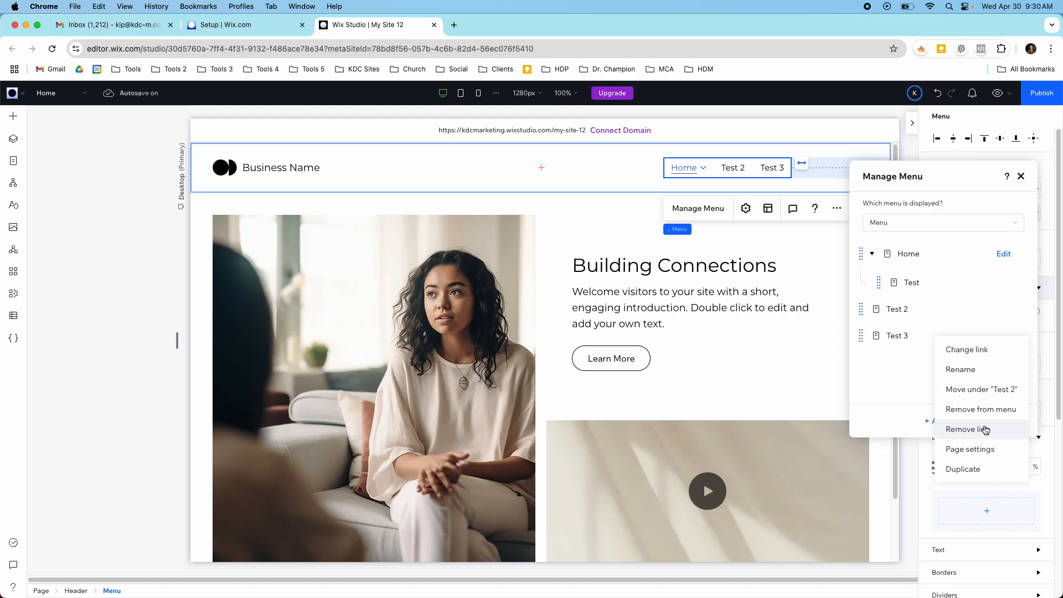
pyautogui.click(985, 413)
pyautogui.click(1022, 308)
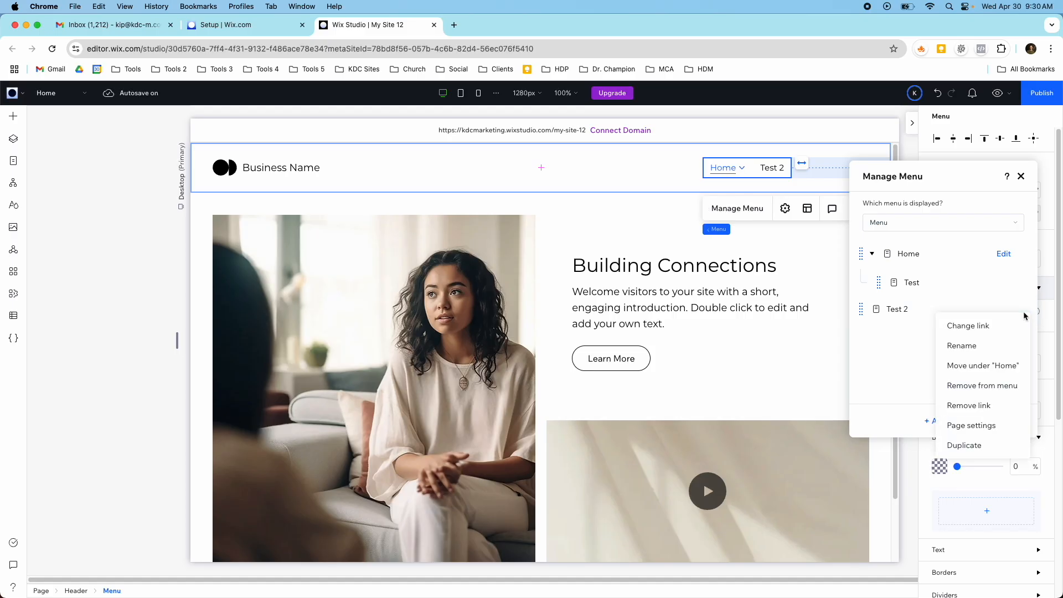
pyautogui.click(1005, 388)
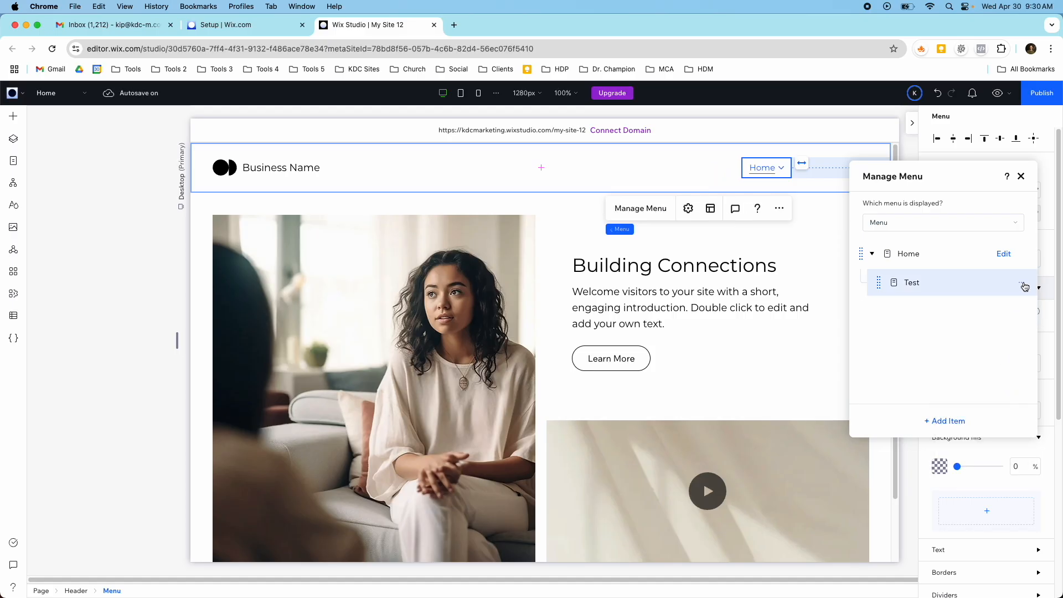
pyautogui.click(1022, 287)
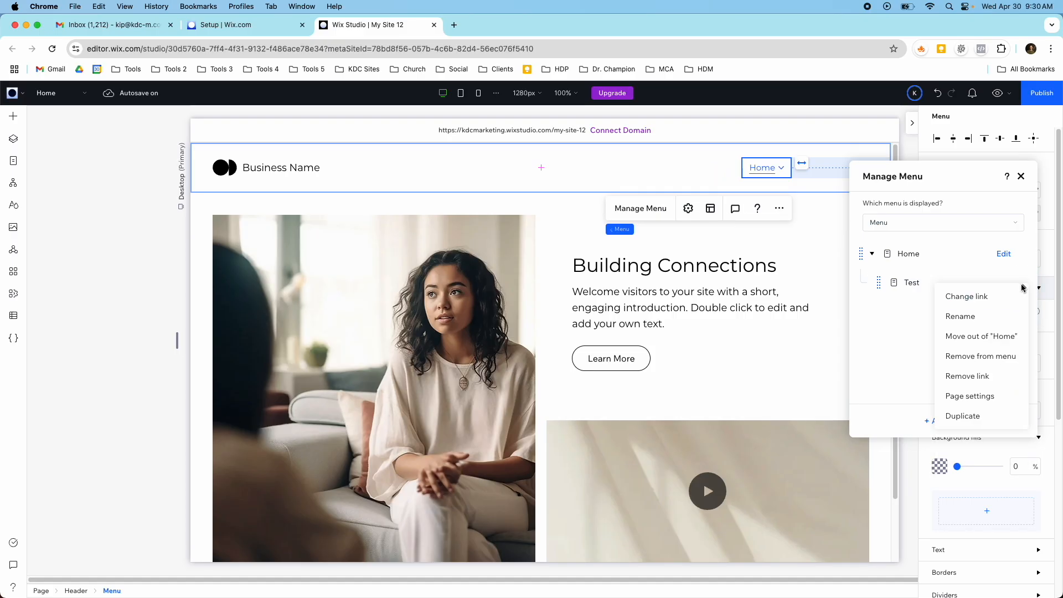
pyautogui.click(989, 357)
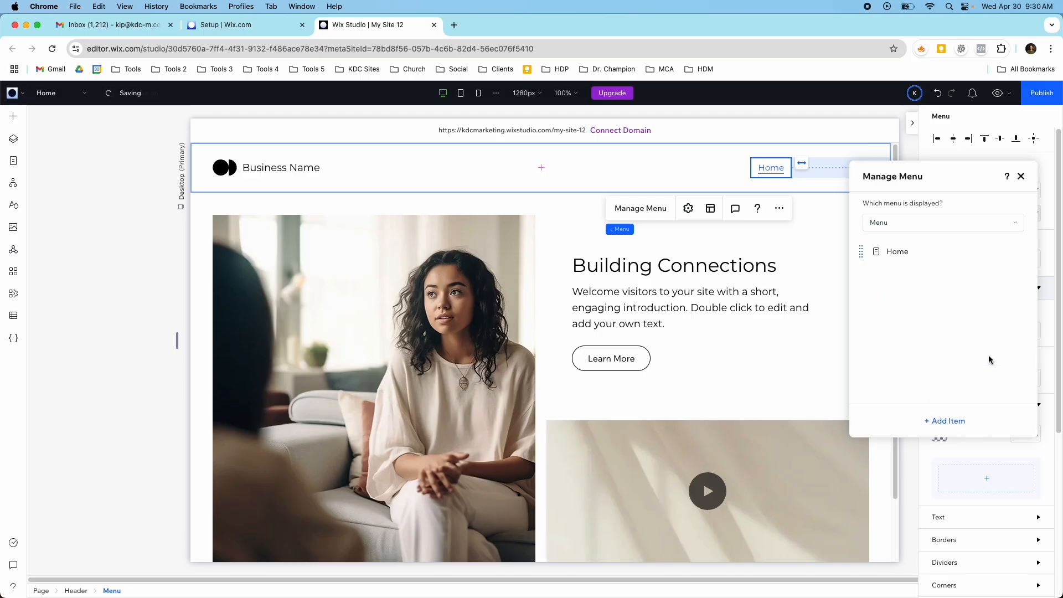
# - Move the header menu farther right to about X 1045 px, Y 26 px
pyautogui.click(738, 168)
pyautogui.moveTo(760, 166); pyautogui.dragTo(790, 174)
pyautogui.click(770, 171)
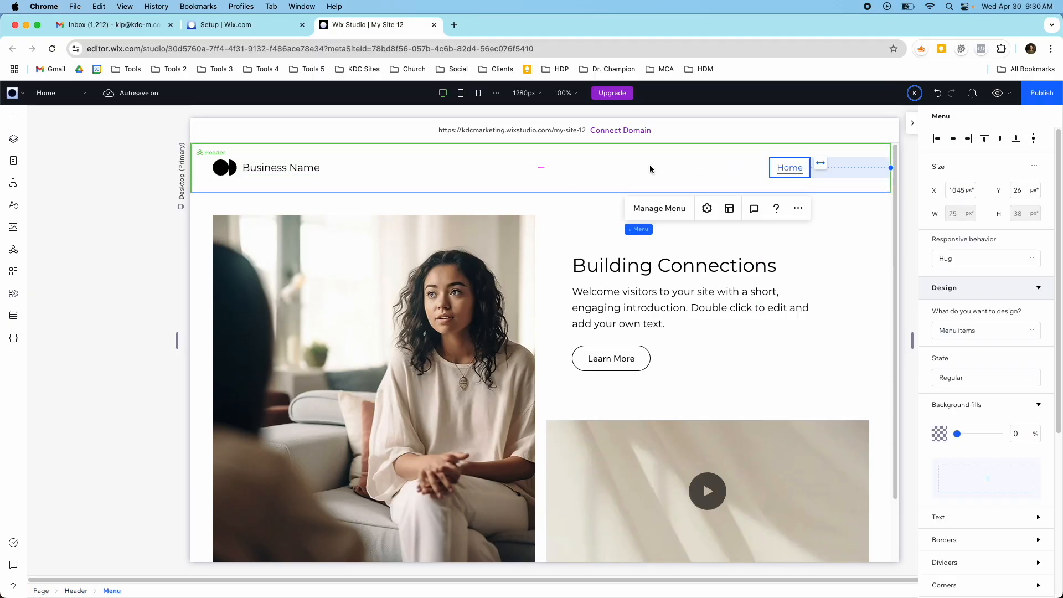
# - Review the main pages in the Site Pages list and close it
pyautogui.click(14, 162)
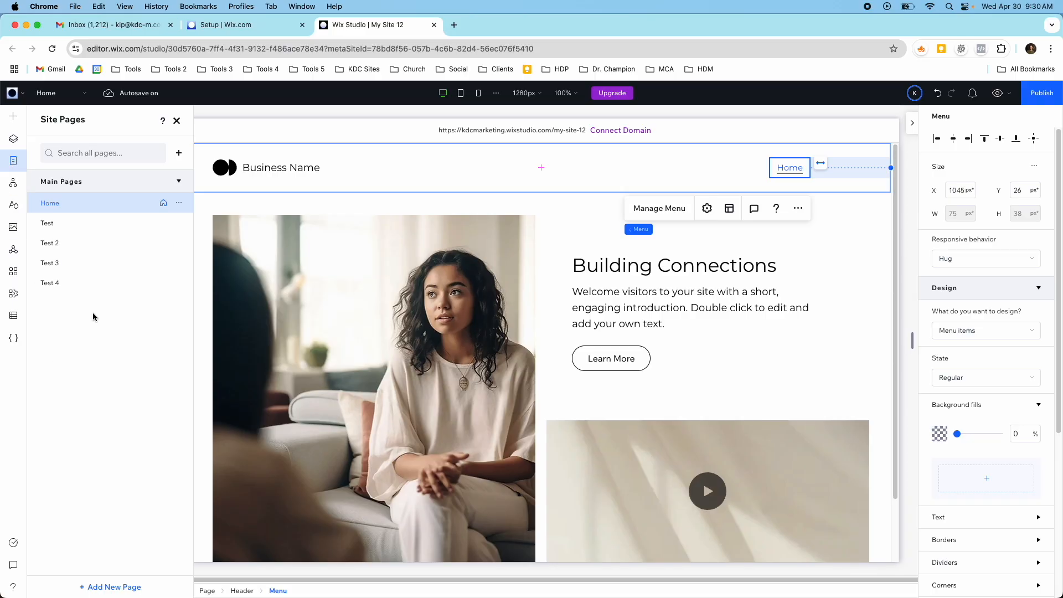
pyautogui.click(179, 184)
pyautogui.click(178, 183)
pyautogui.click(177, 120)
# - Add a standard blank page named "Blank" to the site's main pages
pyautogui.click(67, 98)
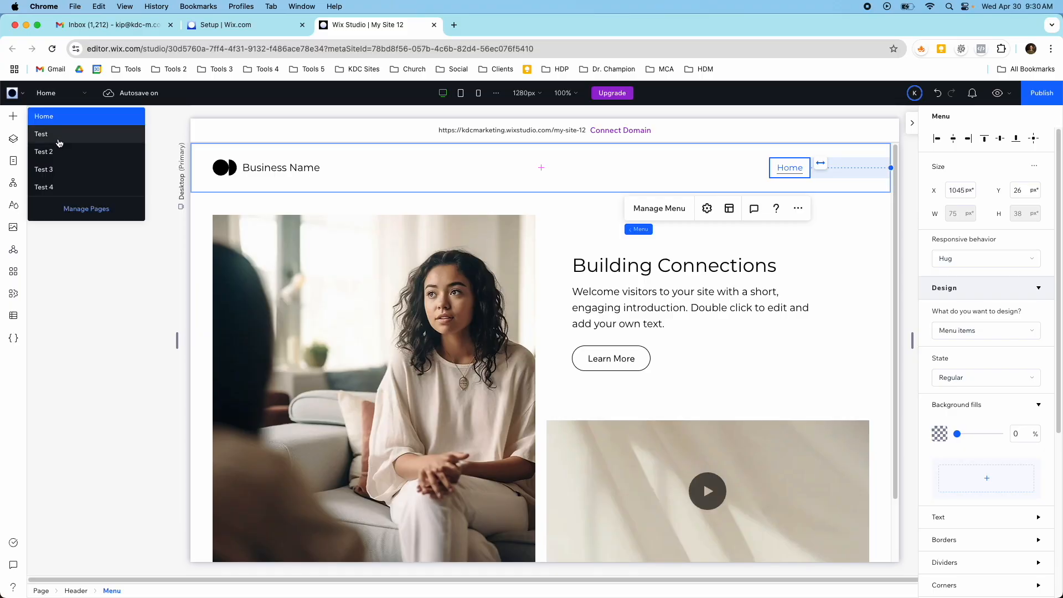
pyautogui.click(77, 210)
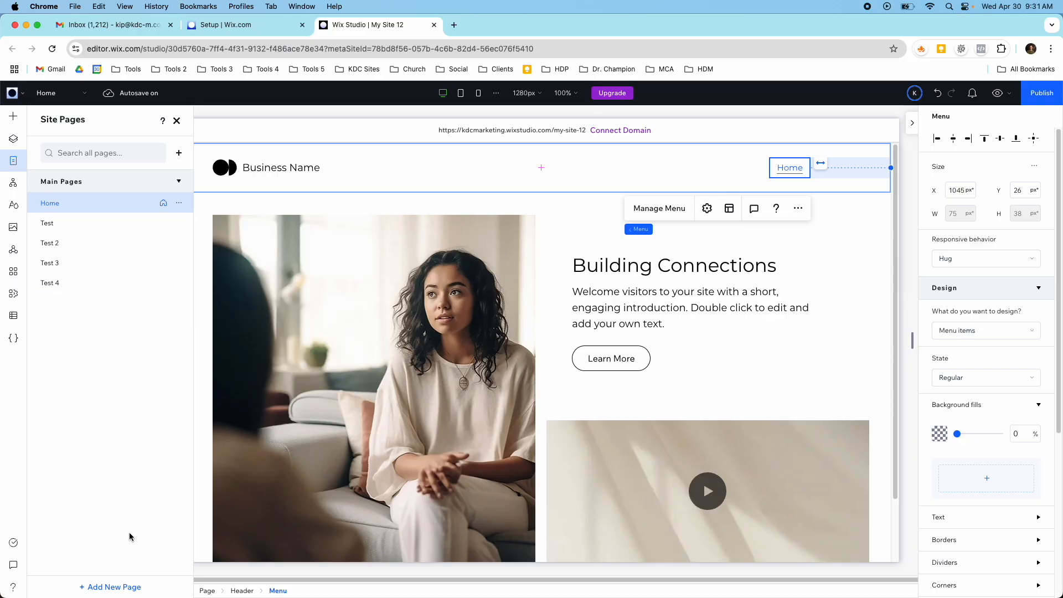
pyautogui.click(128, 587)
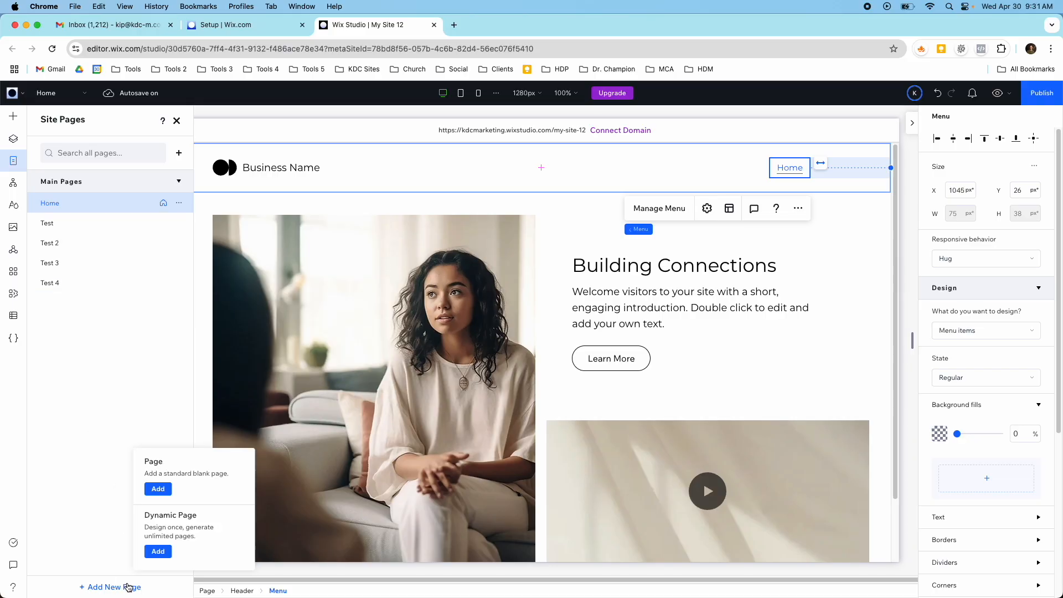
pyautogui.click(158, 488)
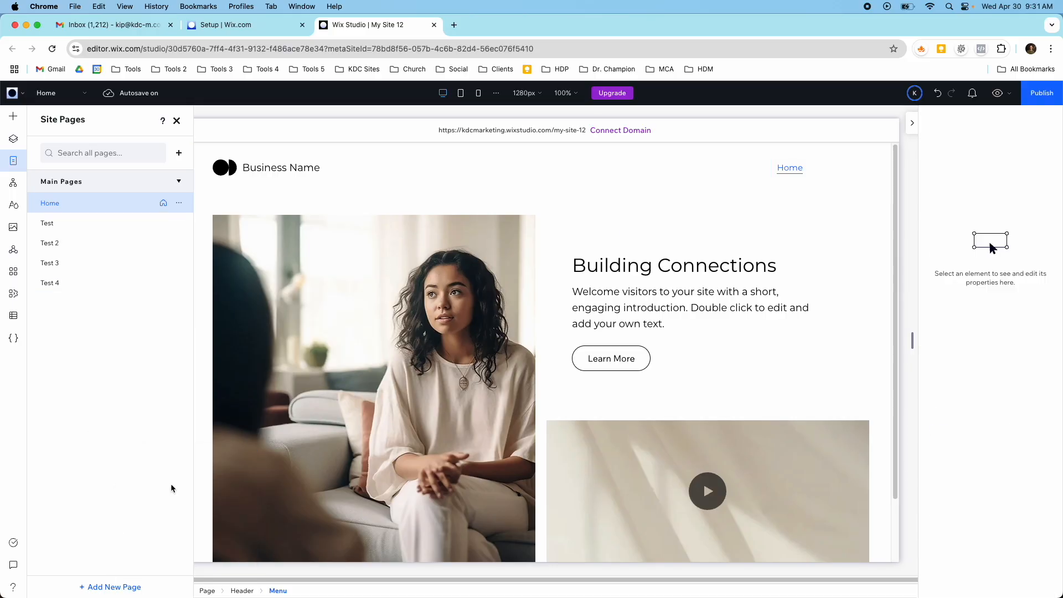
pyautogui.write('Blank')
pyautogui.press('Return')
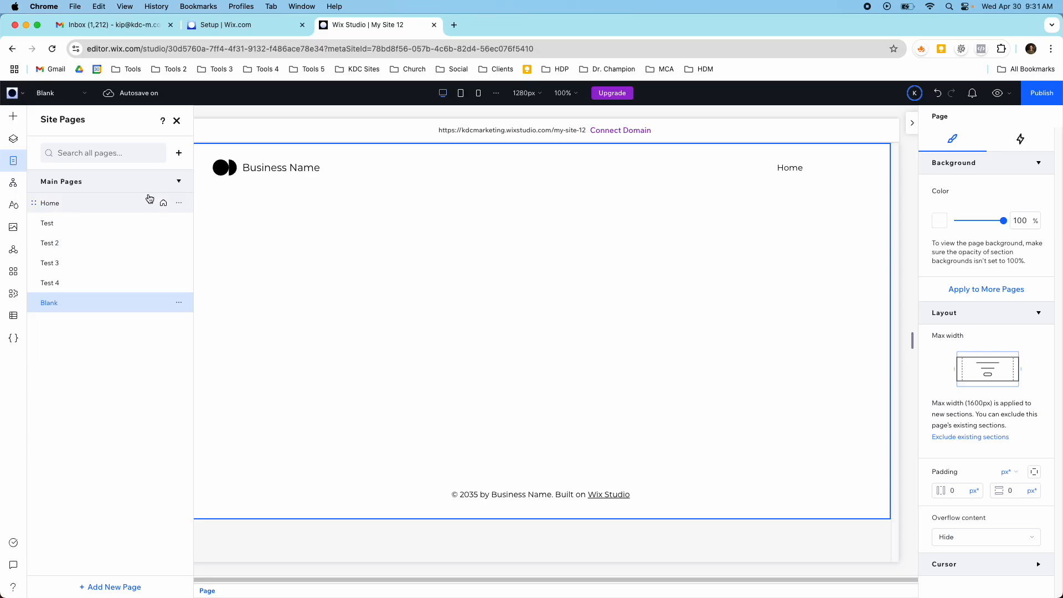
# - Add the main pages Test, Test 2, Test 3, Test 4 and Blank as items in the header menu
pyautogui.click(789, 165)
pyautogui.click(790, 167)
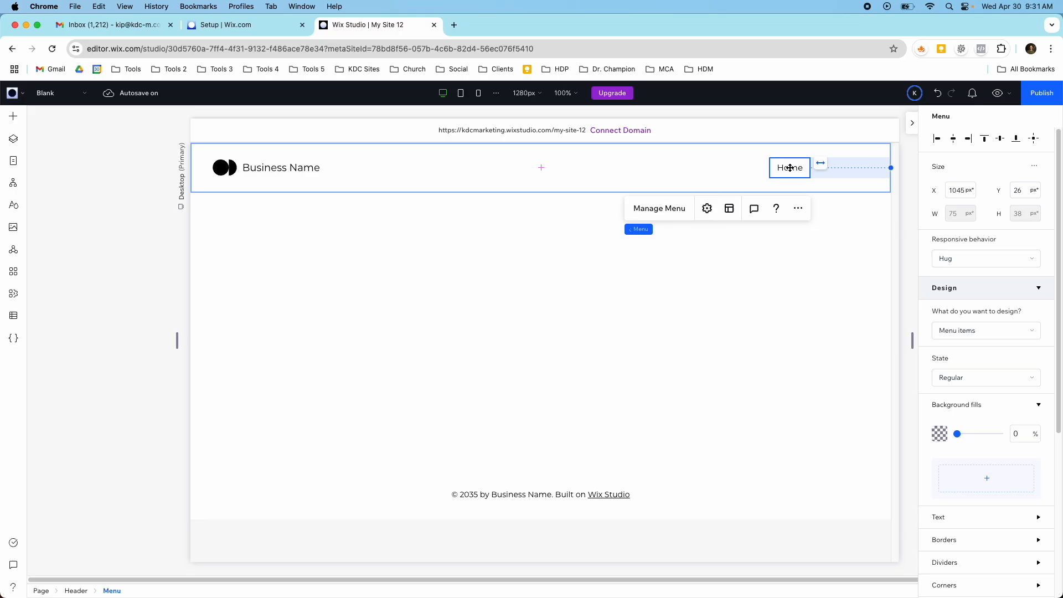
pyautogui.click(676, 209)
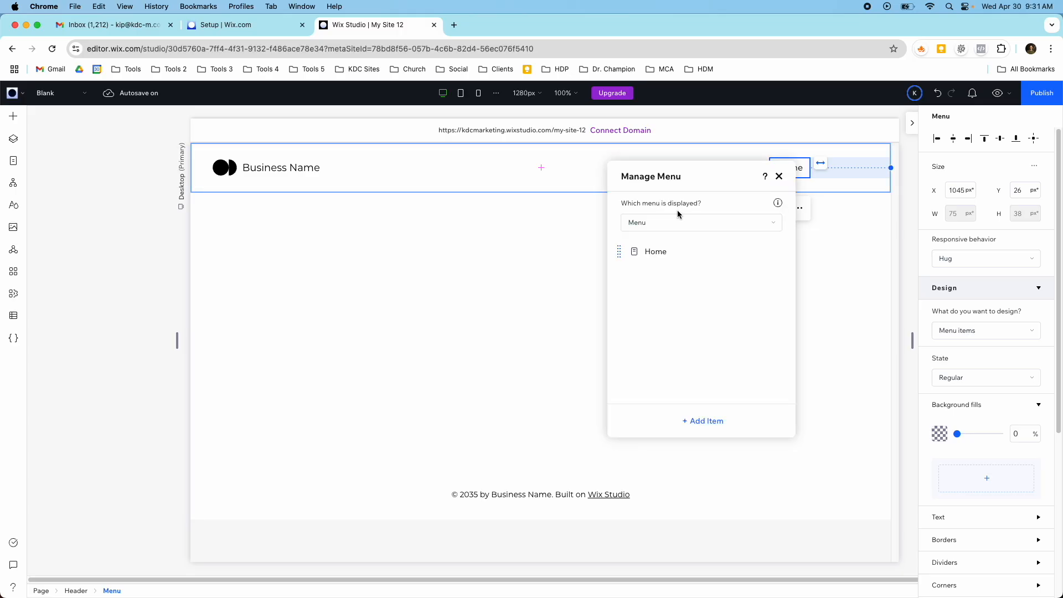
pyautogui.click(696, 429)
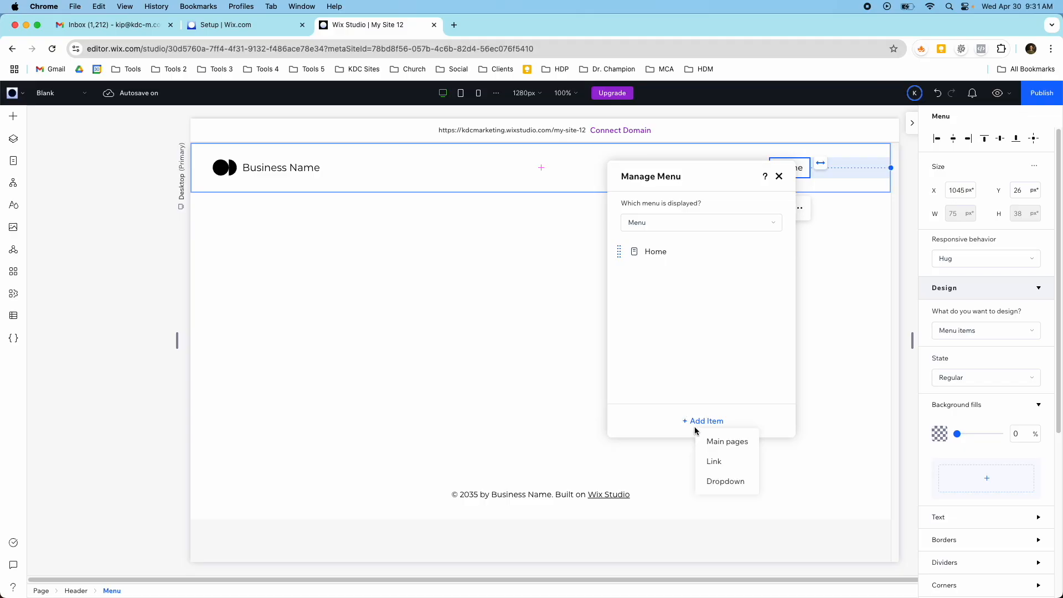
pyautogui.click(707, 443)
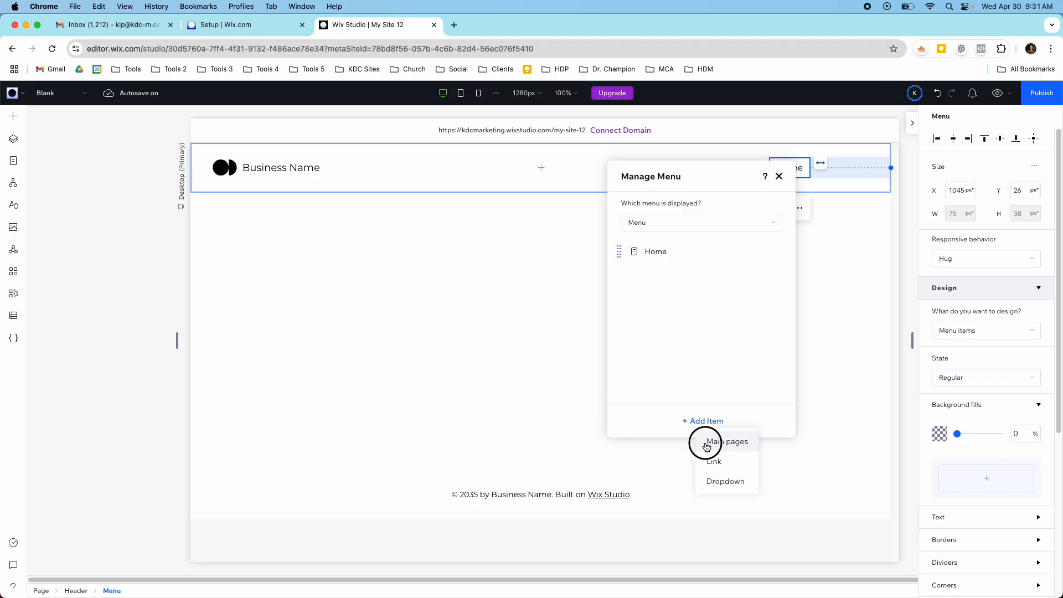
pyautogui.click(741, 327)
pyautogui.click(741, 337)
pyautogui.click(741, 349)
pyautogui.click(740, 359)
pyautogui.click(740, 370)
pyautogui.click(807, 421)
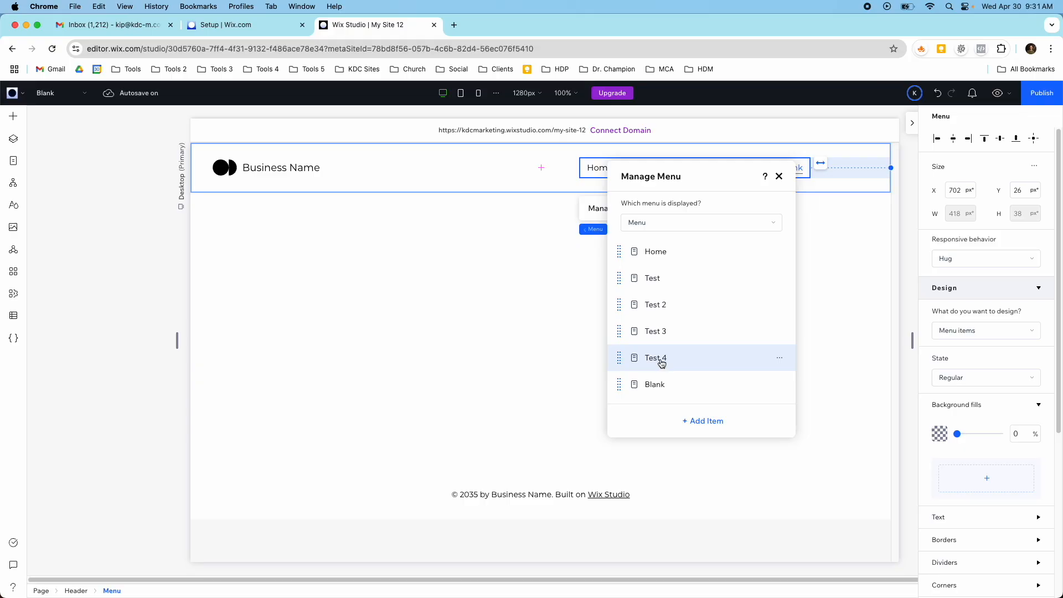
# - Move the header menu slightly right to about X 718 px, keeping Y at 26 px
pyautogui.click(521, 164)
pyautogui.moveTo(637, 170); pyautogui.dragTo(648, 171)
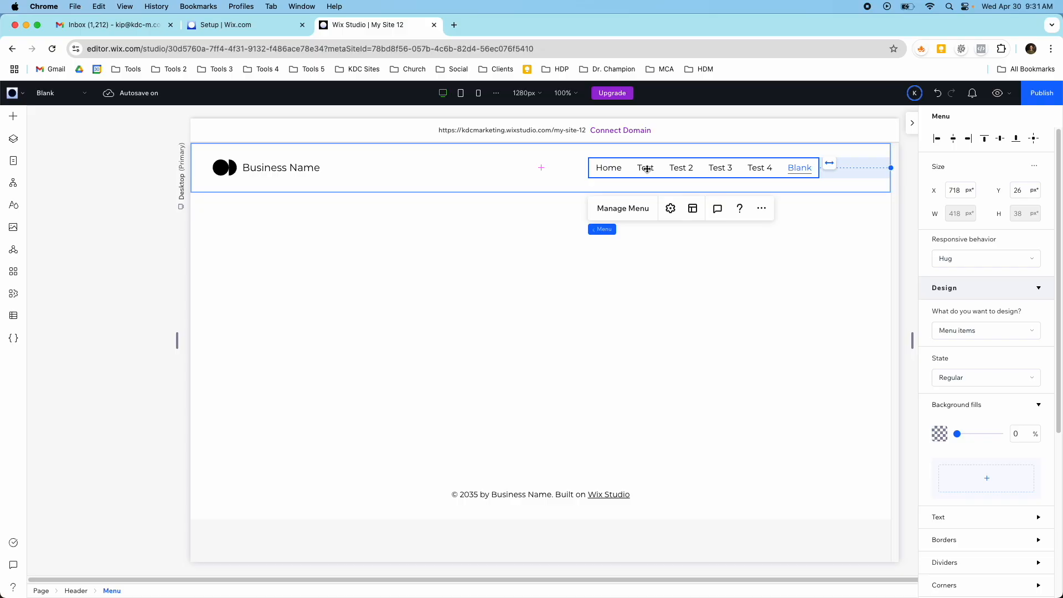
# - Reorder the header menu items so that Blank sits directly after Home
pyautogui.click(634, 208)
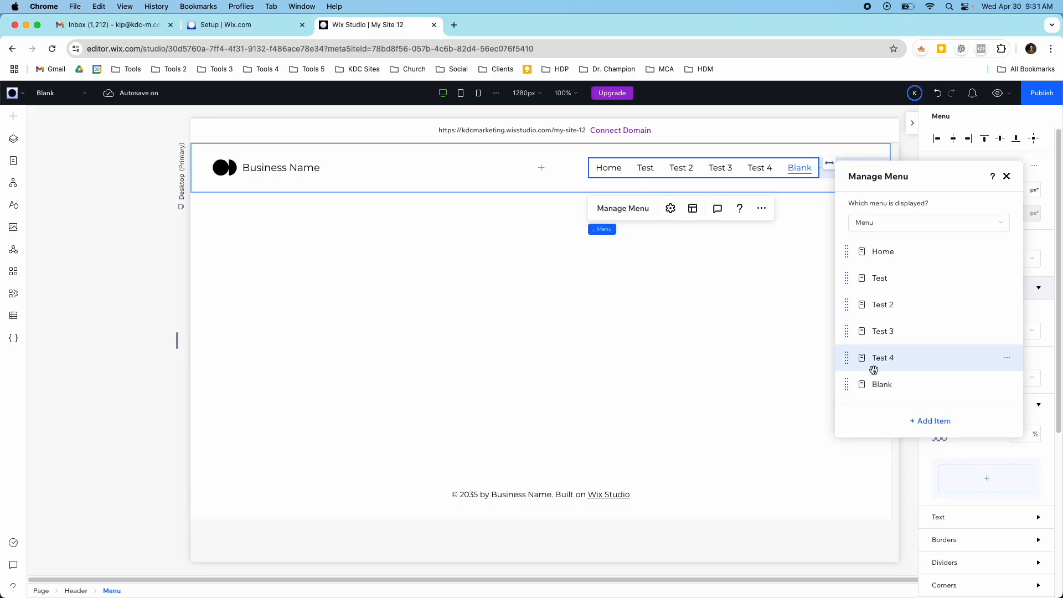
pyautogui.click(1006, 385)
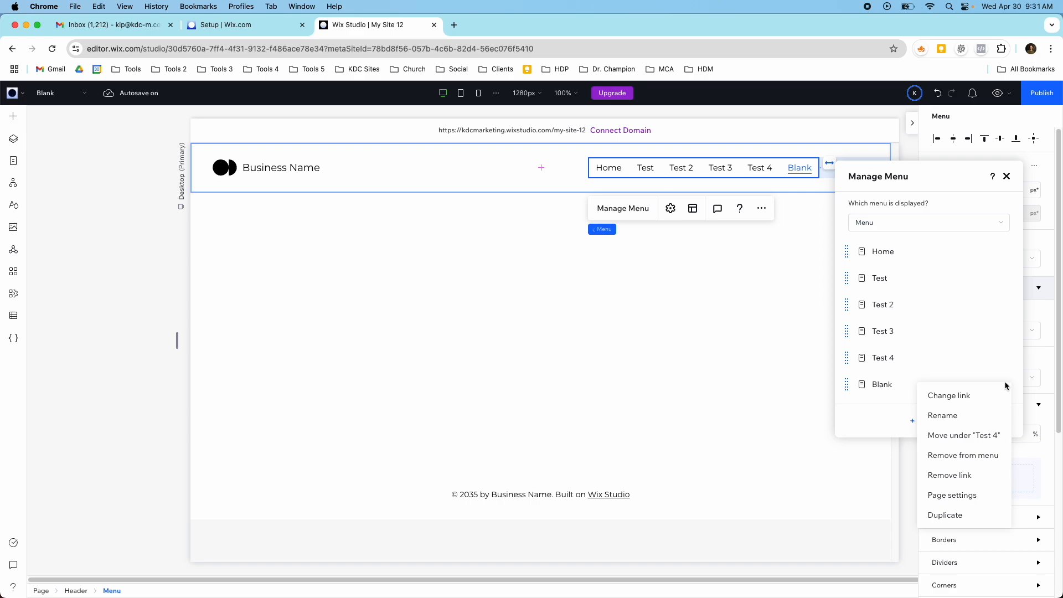
pyautogui.click(883, 382)
pyautogui.moveTo(853, 382); pyautogui.dragTo(857, 276)
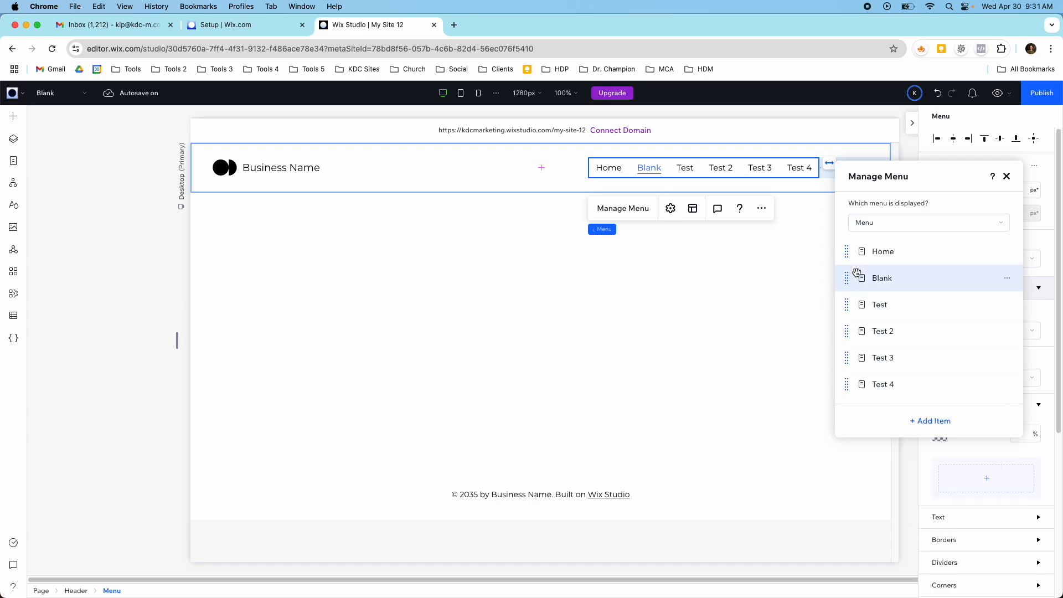
# - Nest the Blank item under Home as a dropdown sub-item and close the menu manager
pyautogui.click(1006, 280)
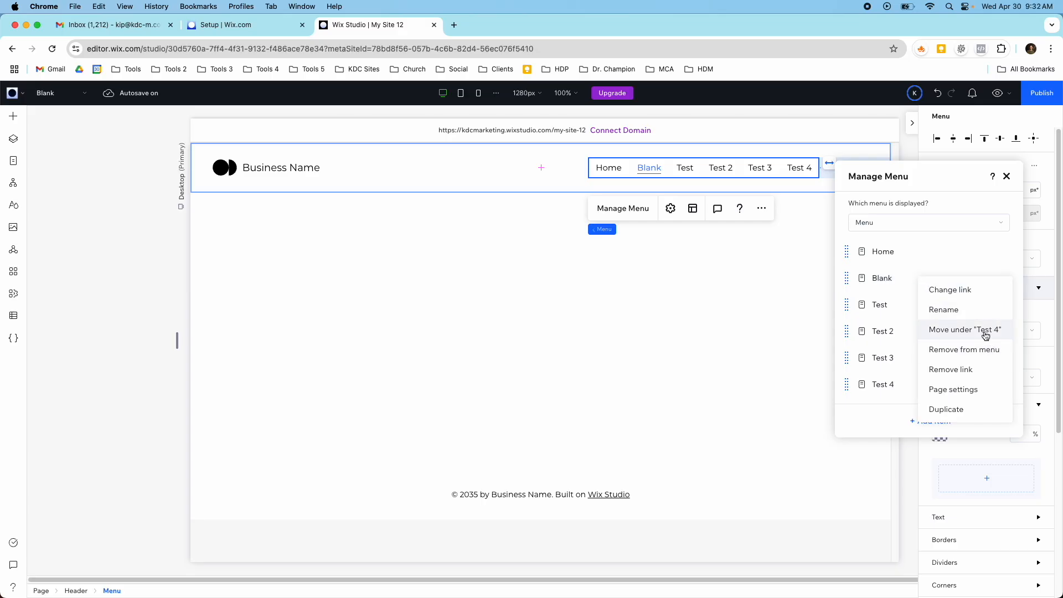
pyautogui.moveTo(859, 275); pyautogui.dragTo(898, 280)
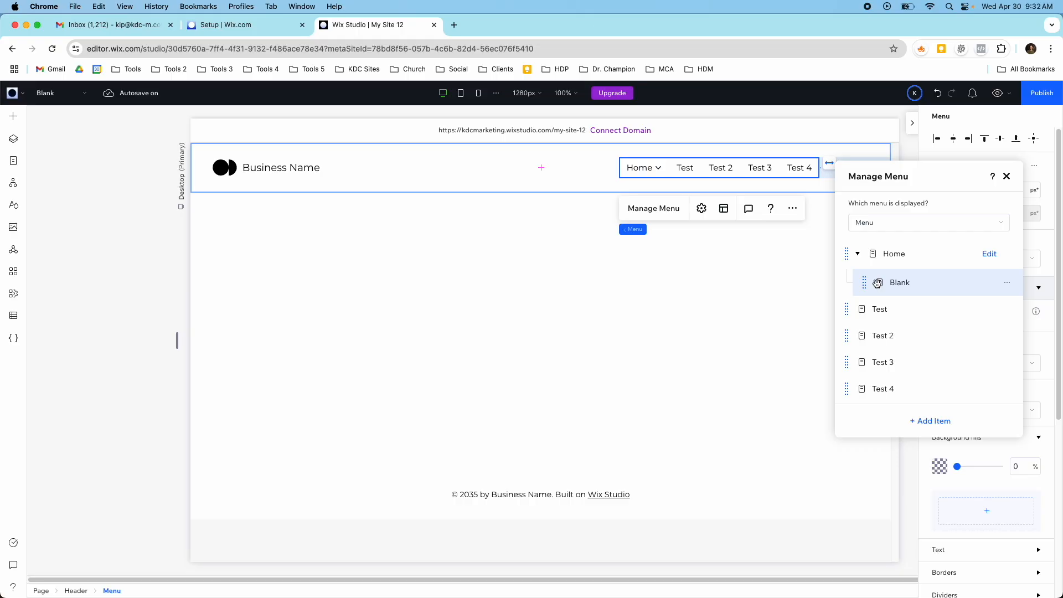
pyautogui.click(1006, 176)
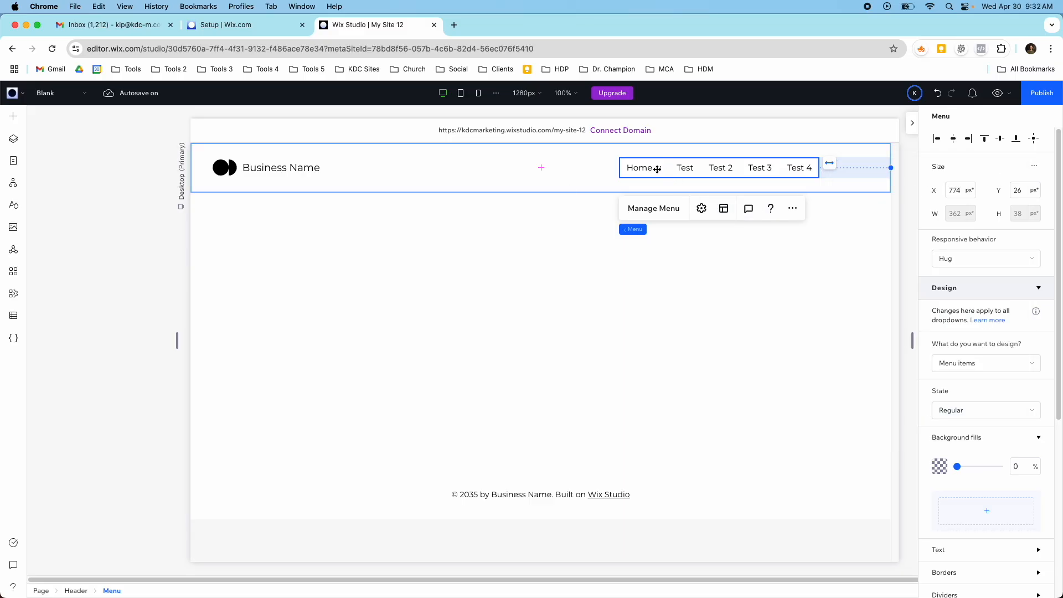
# - Preview the desktop site, check the Home dropdown and the other header menu items, and return to editing
pyautogui.click(1007, 95)
pyautogui.moveTo(641, 163)
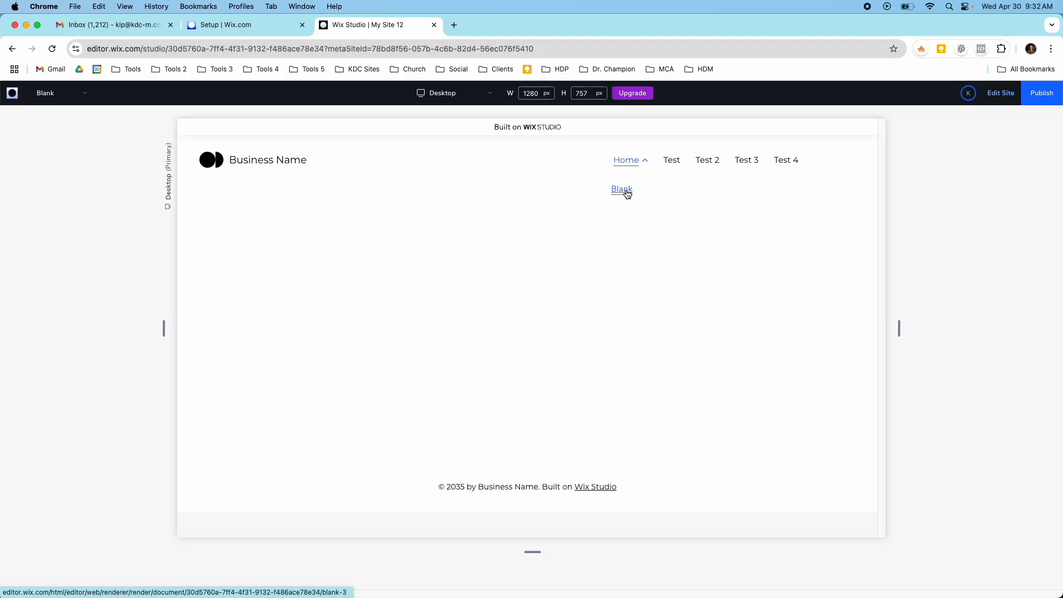
pyautogui.click(756, 162)
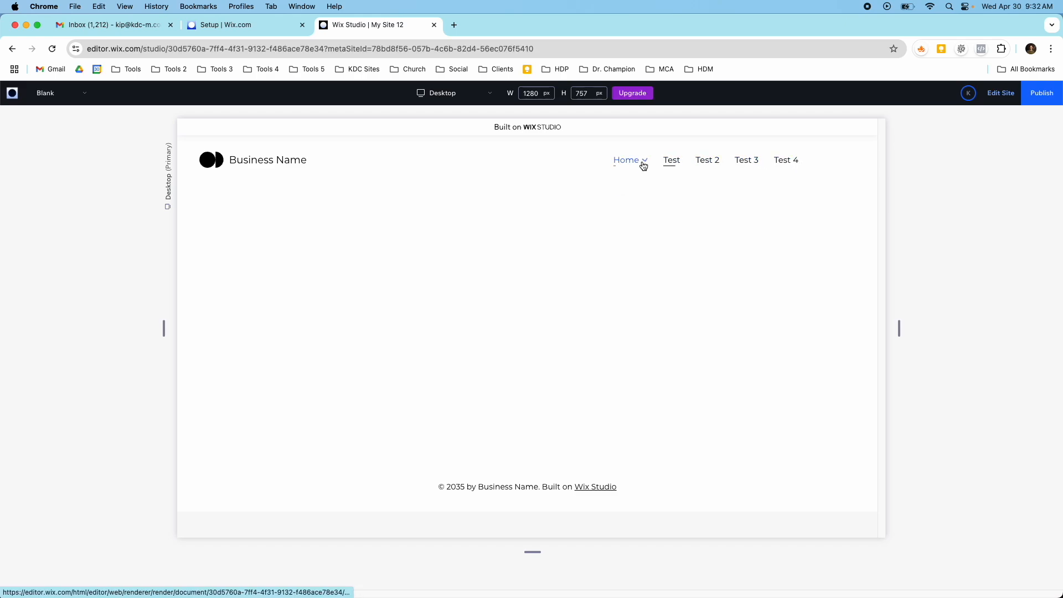
pyautogui.click(996, 93)
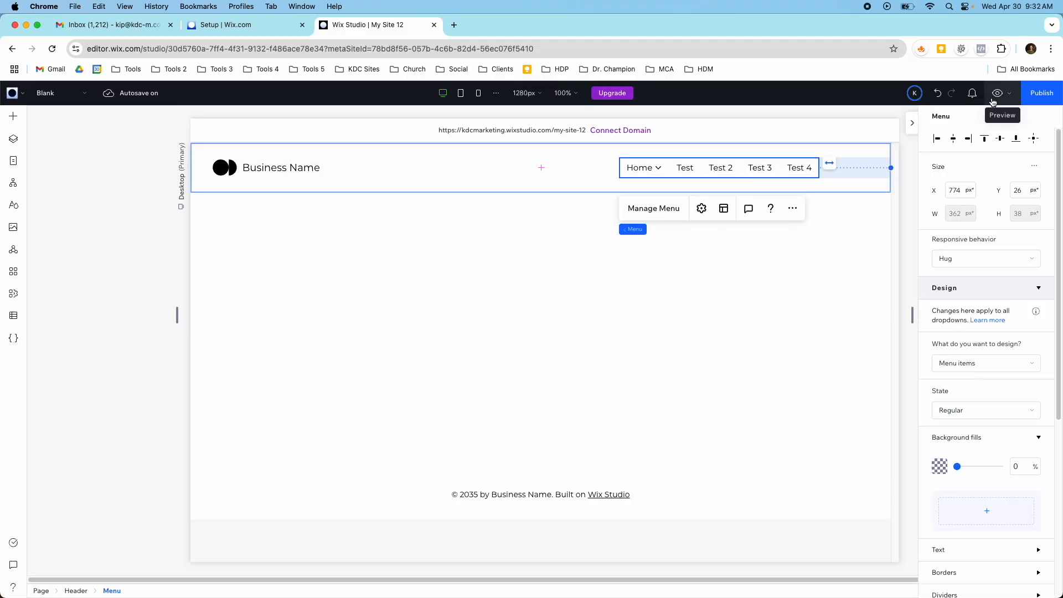
# - Review the header menu's animation packages and its layout options for both the menu and the dropdown
pyautogui.click(704, 215)
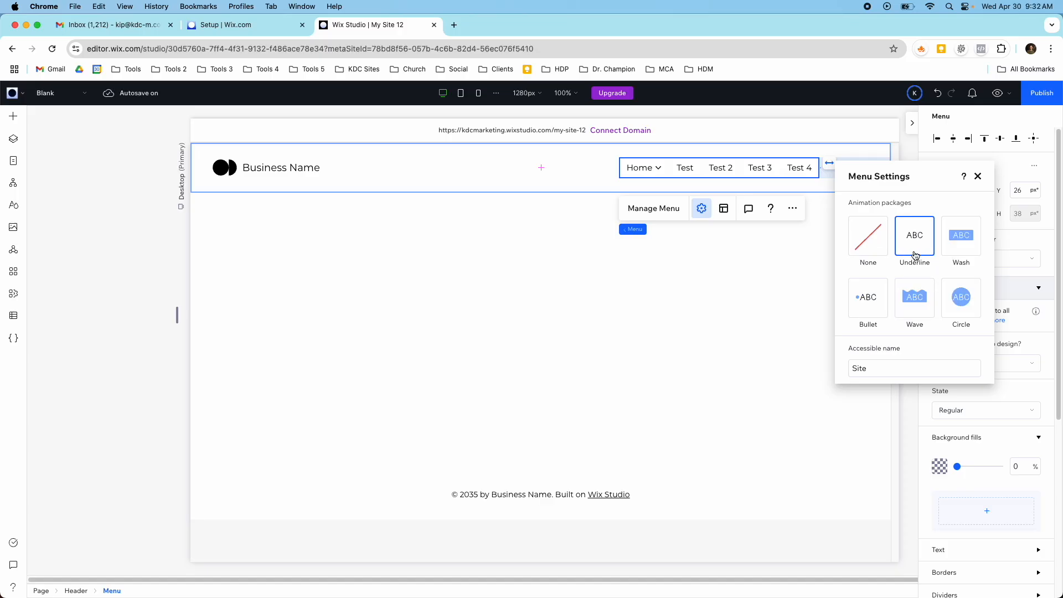
pyautogui.click(726, 210)
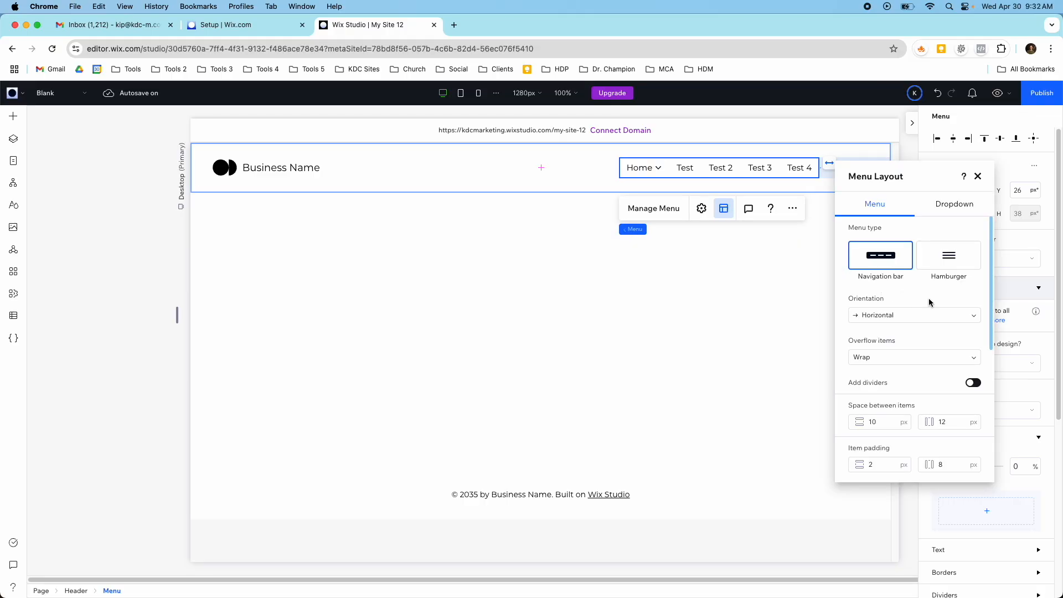
pyautogui.scroll(-5, 928, 301)
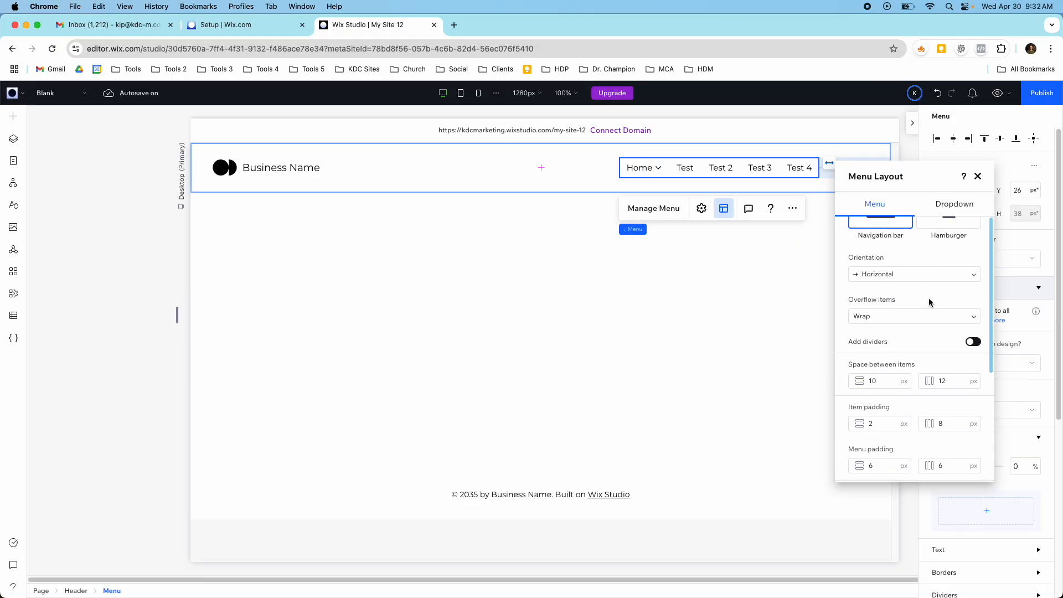
pyautogui.scroll(-3, 931, 303)
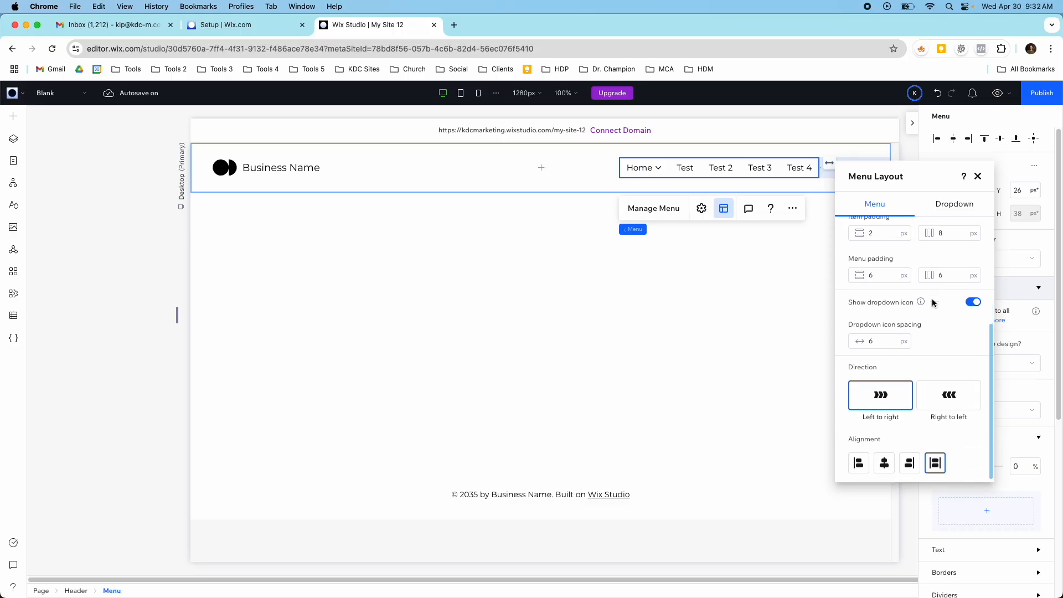
pyautogui.scroll(8, 886, 260)
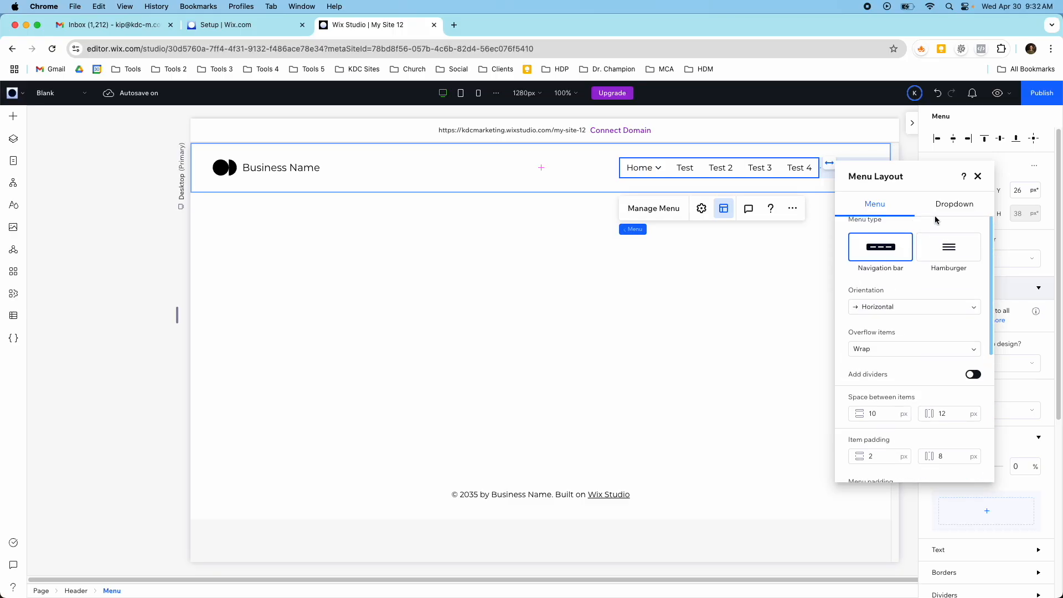
pyautogui.click(943, 212)
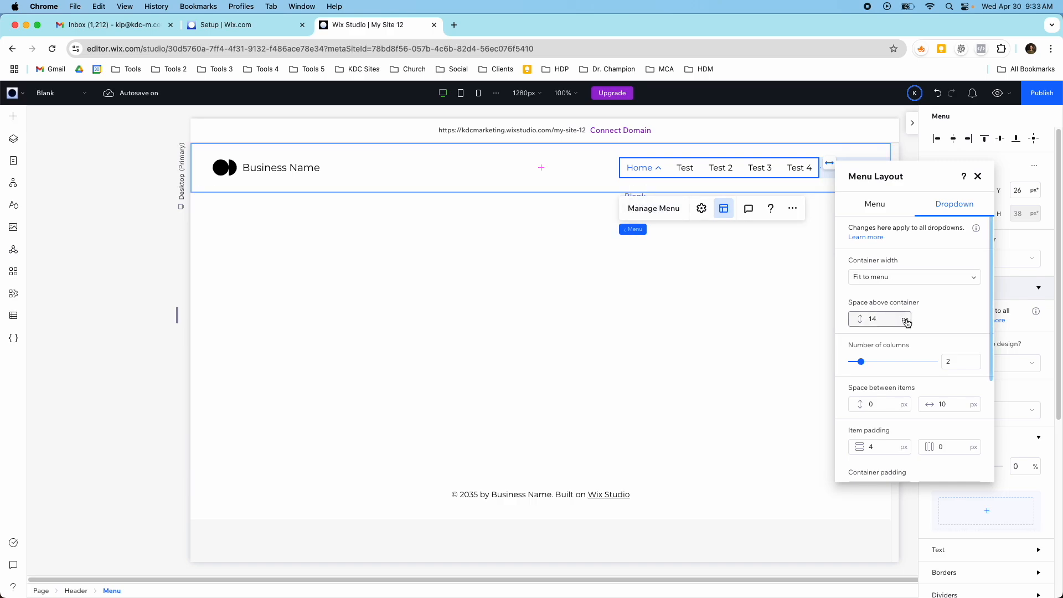
pyautogui.scroll(-1, 908, 322)
pyautogui.scroll(-5, 908, 323)
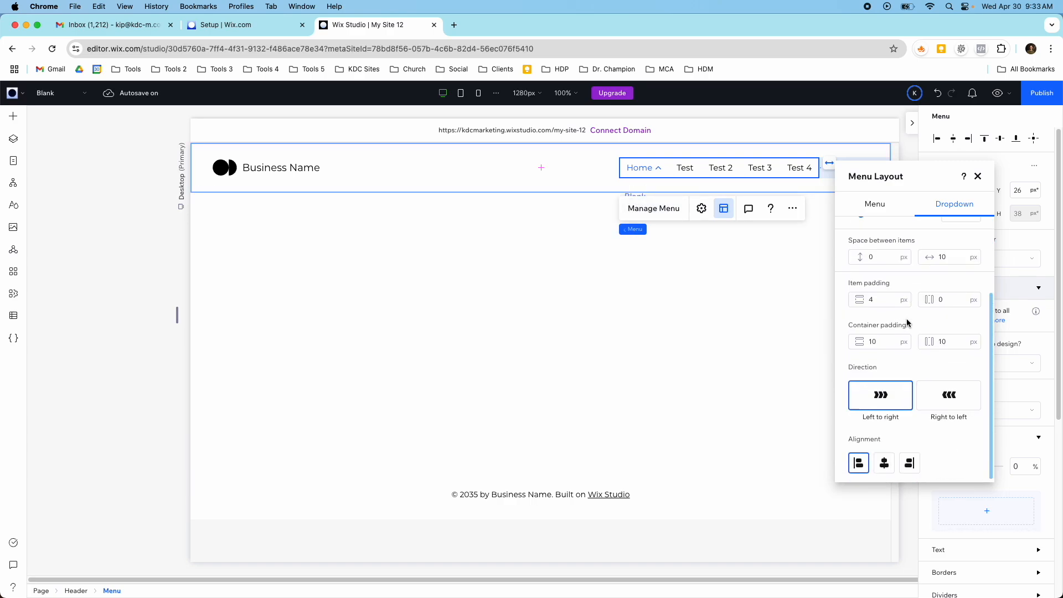
pyautogui.scroll(5, 905, 322)
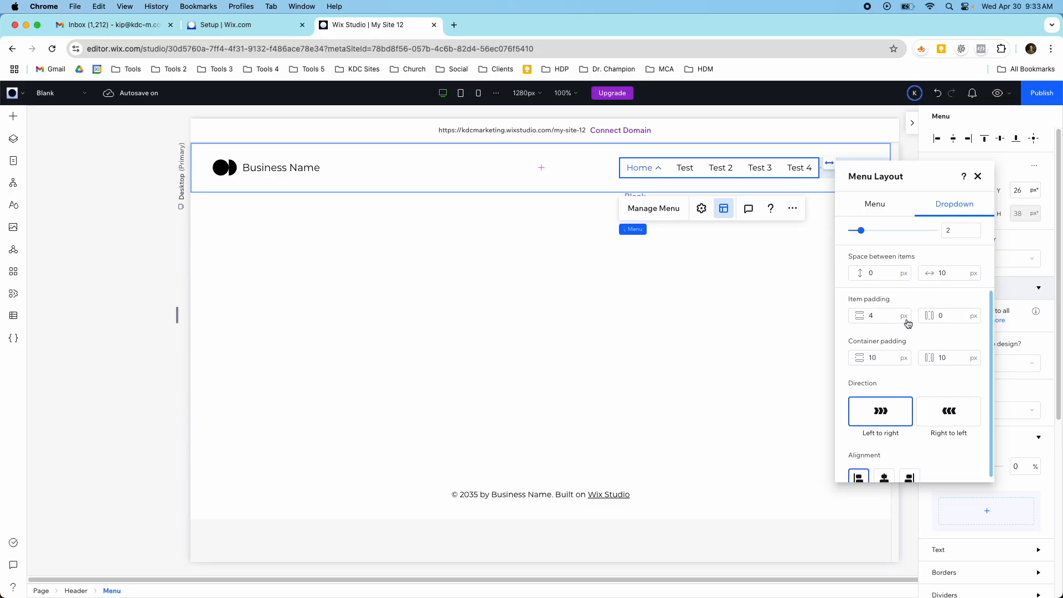
pyautogui.click(978, 176)
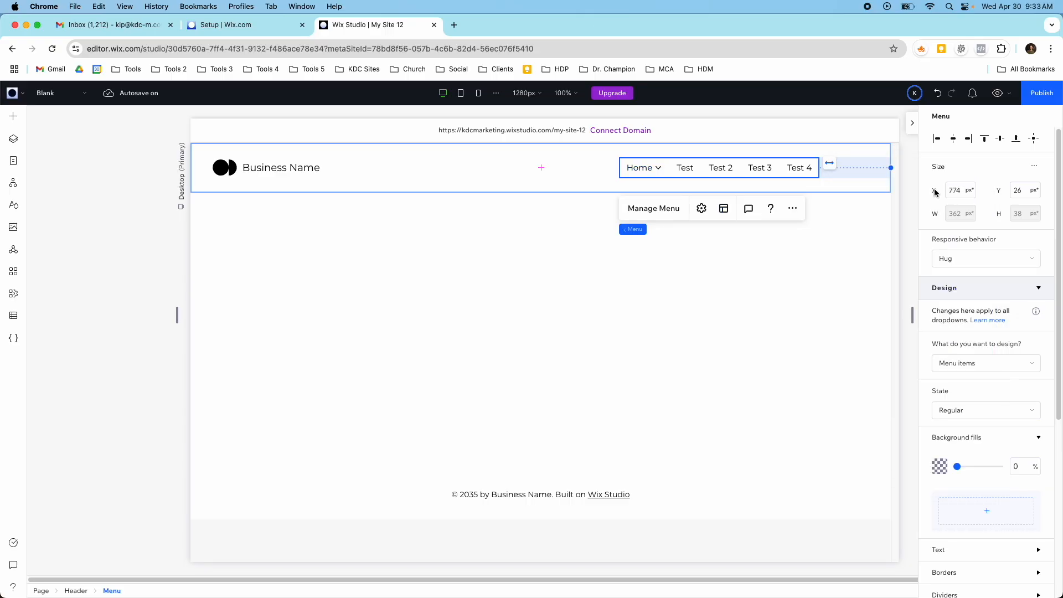
# - Check the header menu at the tablet and mobile breakpoints, try the hamburger menu and its Home submenu in mobile preview, and return to editing
pyautogui.click(459, 93)
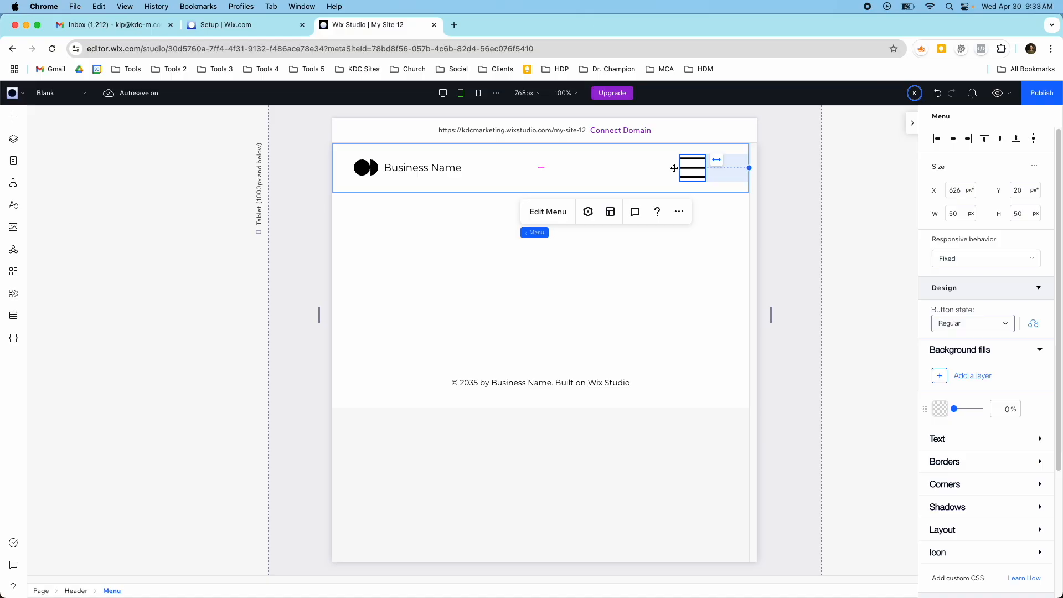
pyautogui.click(478, 93)
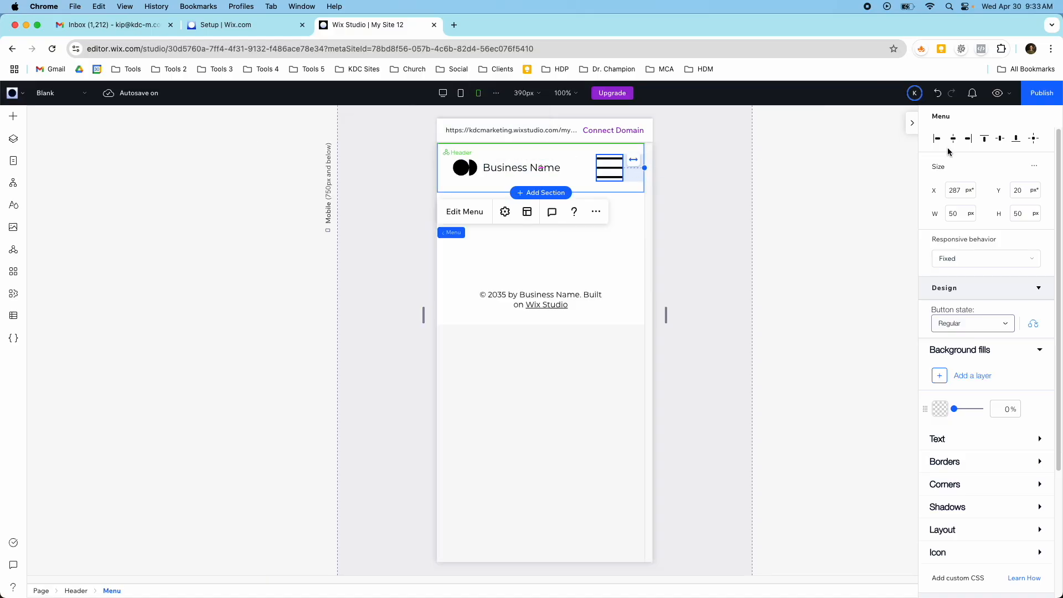
pyautogui.click(997, 94)
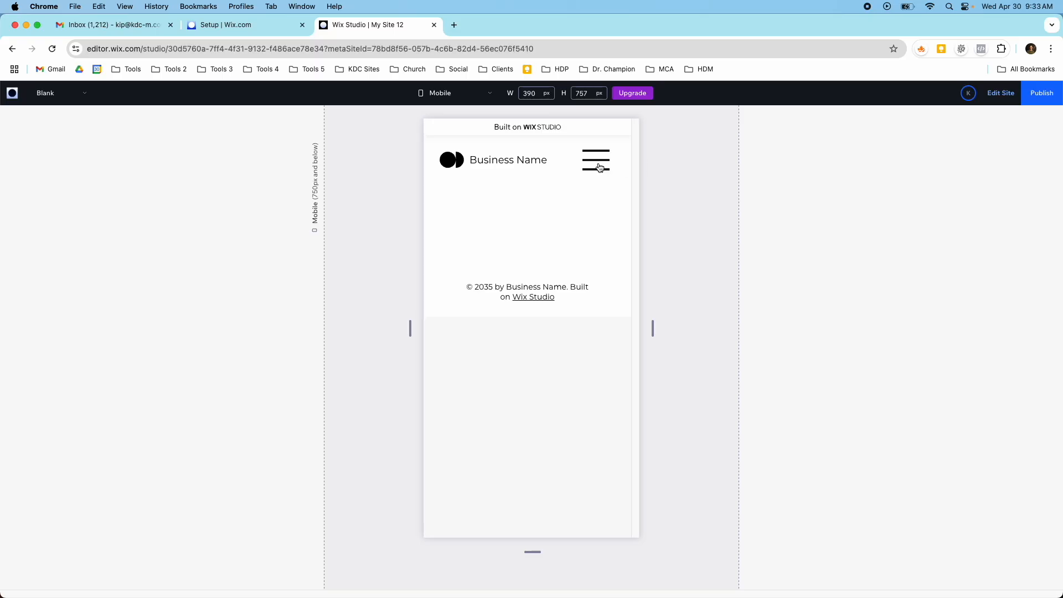
pyautogui.click(599, 168)
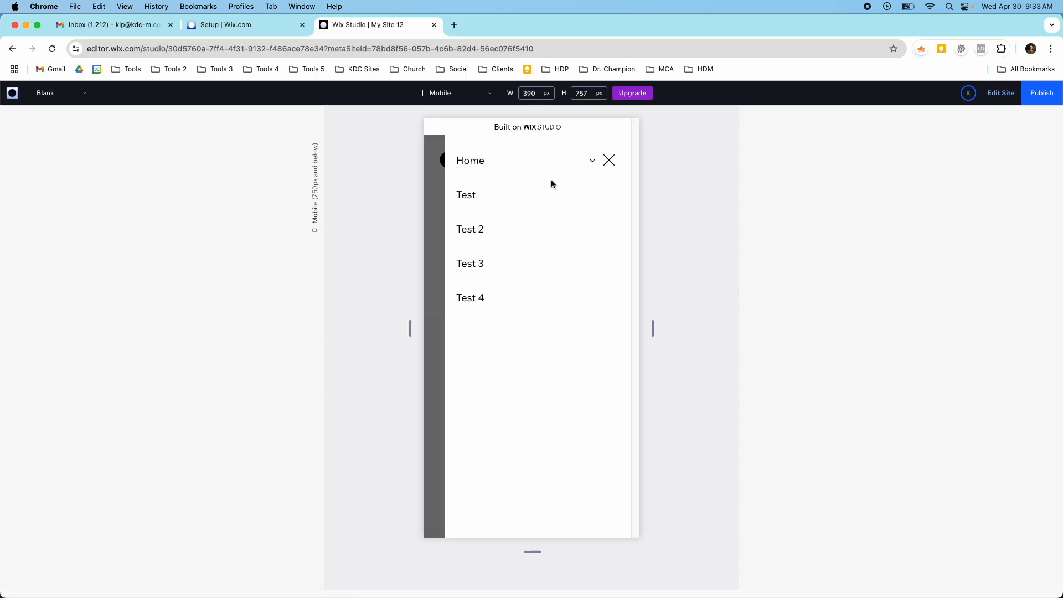
pyautogui.click(594, 164)
pyautogui.click(593, 164)
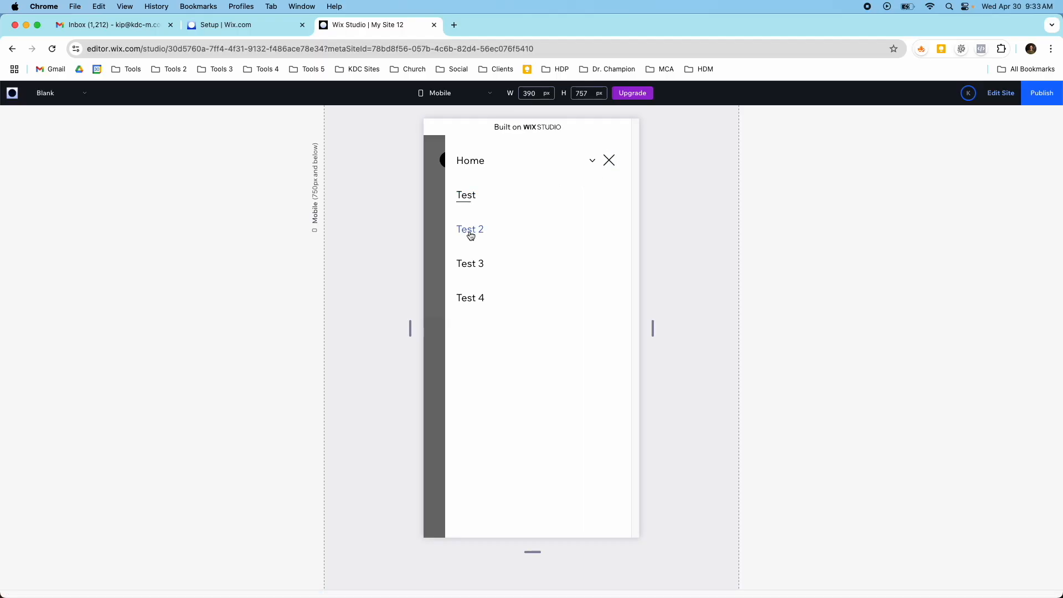
pyautogui.click(610, 162)
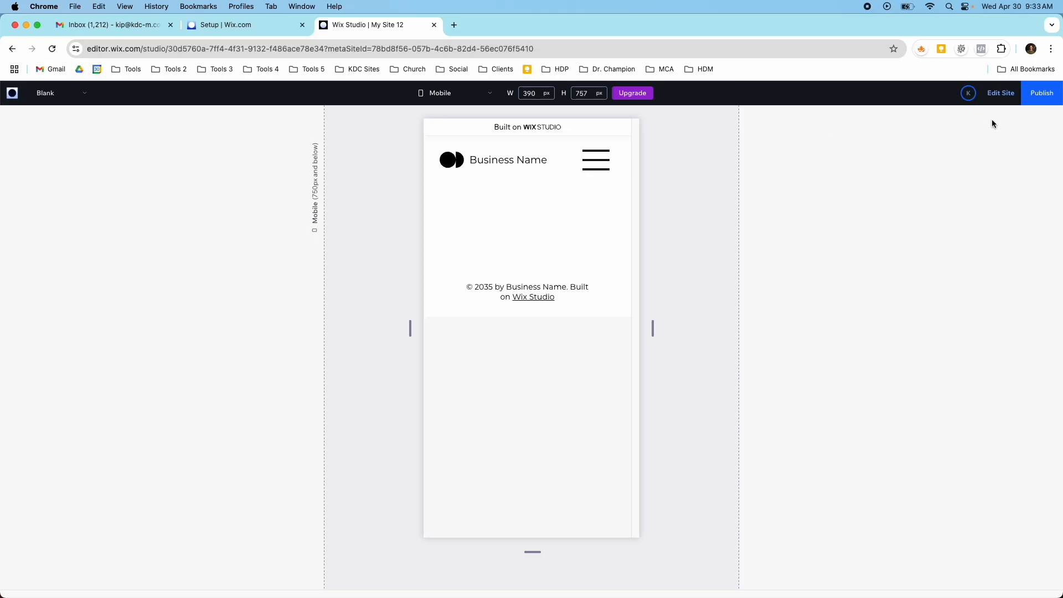
pyautogui.click(999, 93)
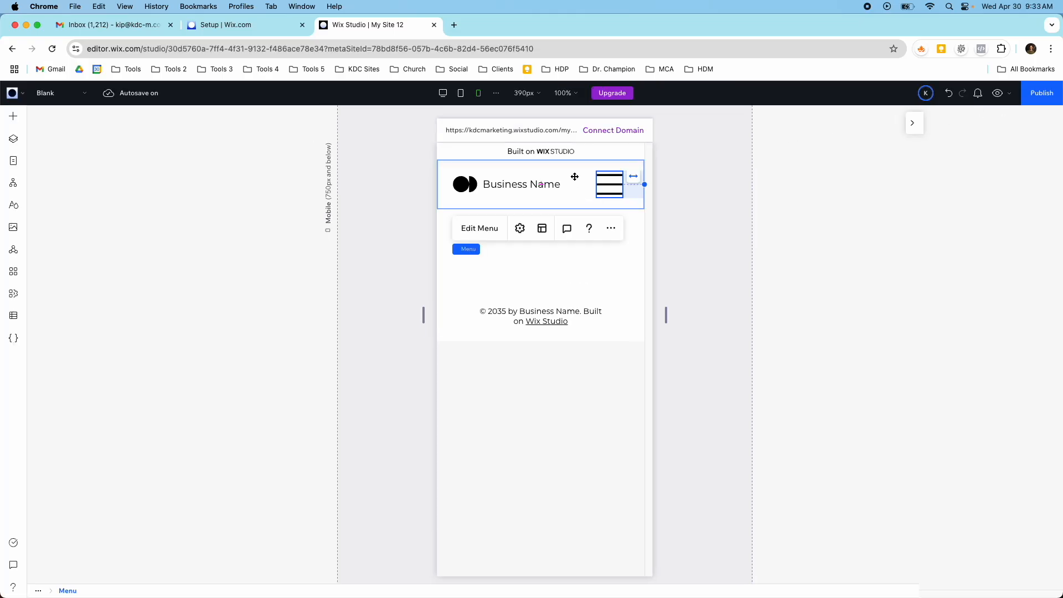
# - Review the mobile hamburger menu's icon design settings, including its size, colour and rotation
pyautogui.click(614, 170)
pyautogui.click(620, 171)
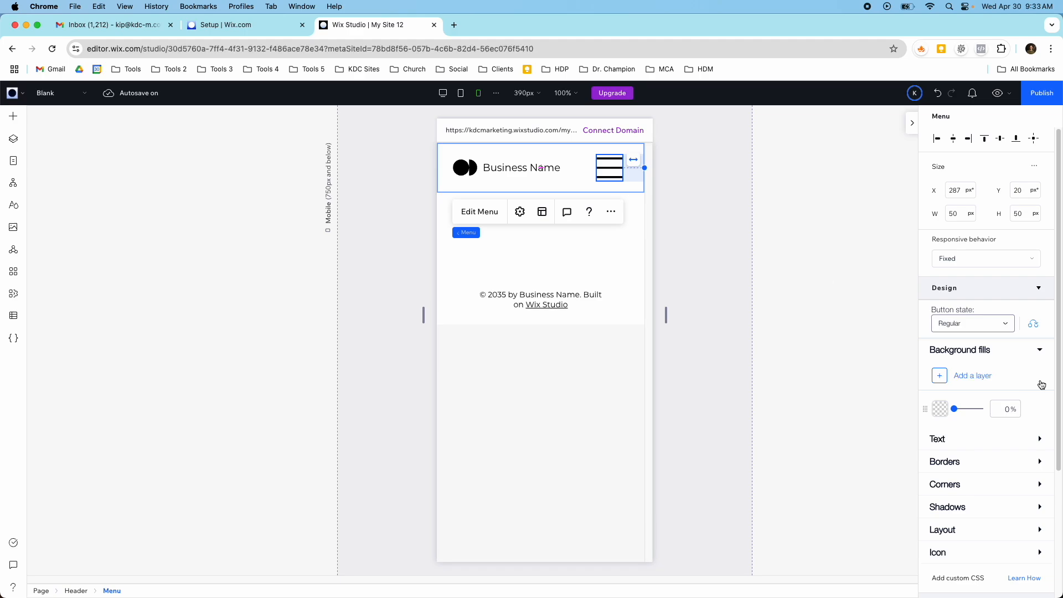
pyautogui.scroll(-5, 1041, 385)
pyautogui.click(1033, 406)
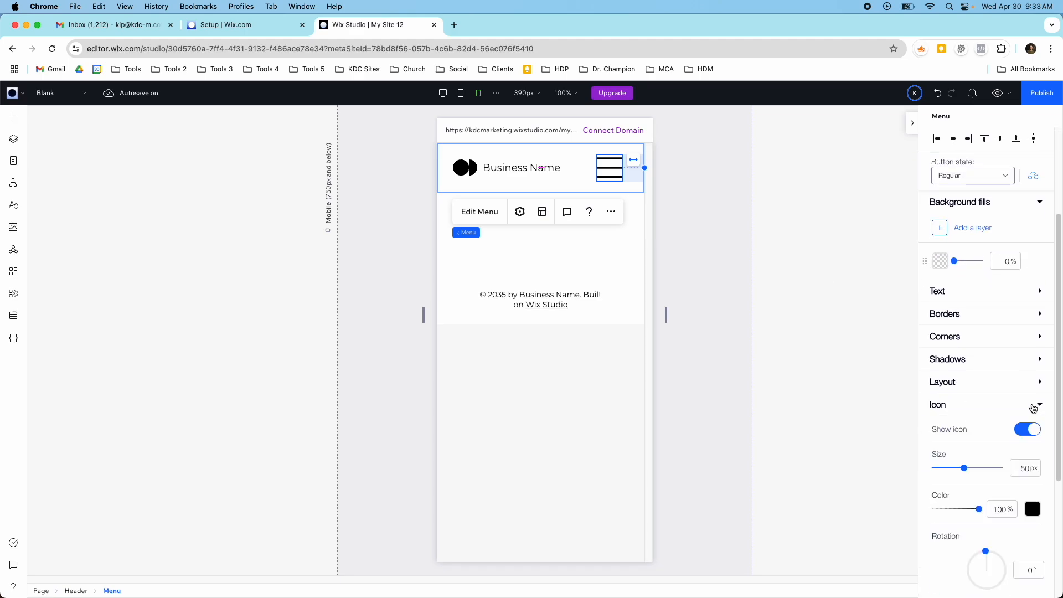
pyautogui.scroll(-5, 1007, 408)
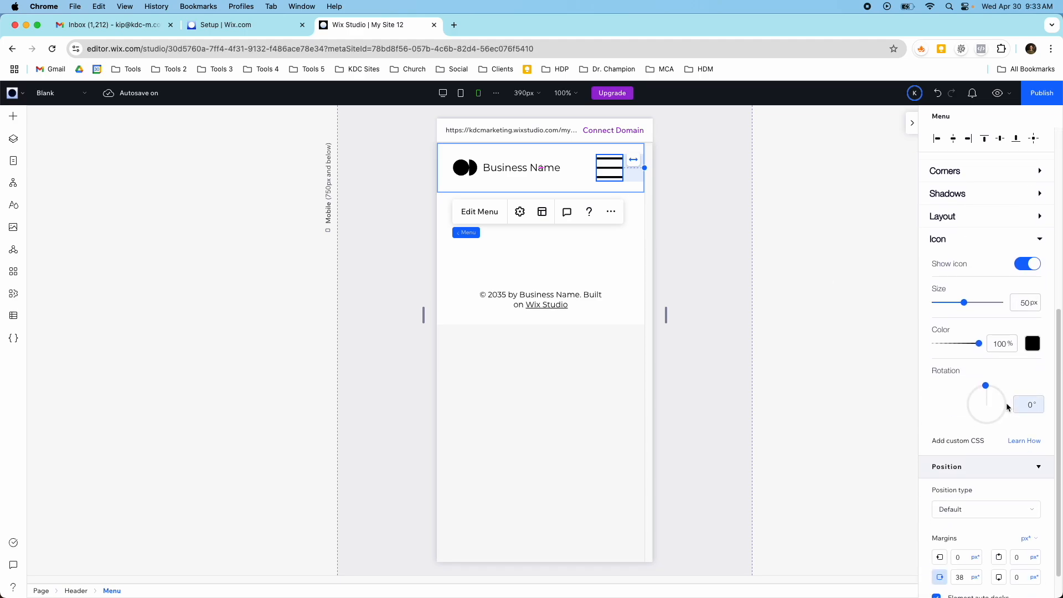
pyautogui.scroll(3, 1006, 403)
pyautogui.scroll(2, 1018, 326)
# - Examine the hamburger menu's layout padding, shadow, corner, border and text design settings, and its button state options
pyautogui.click(1040, 304)
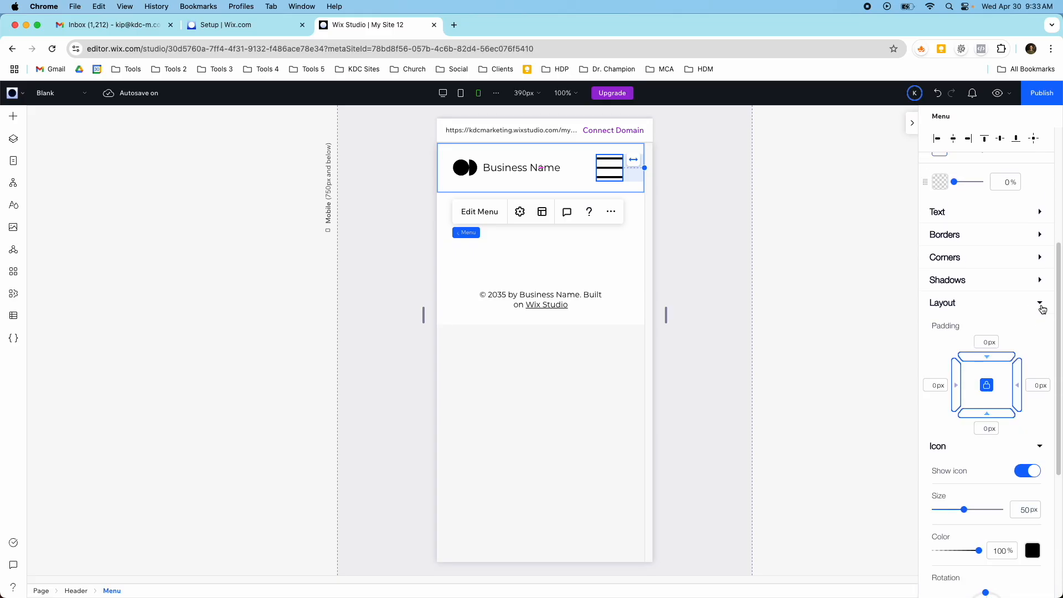
pyautogui.click(1040, 281)
pyautogui.click(1040, 262)
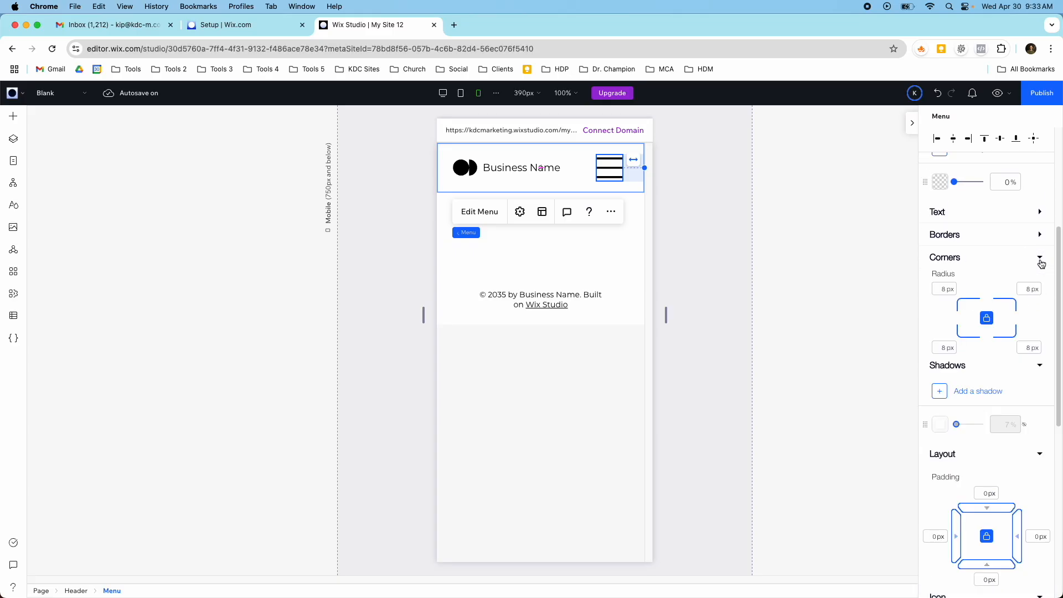
pyautogui.click(1040, 234)
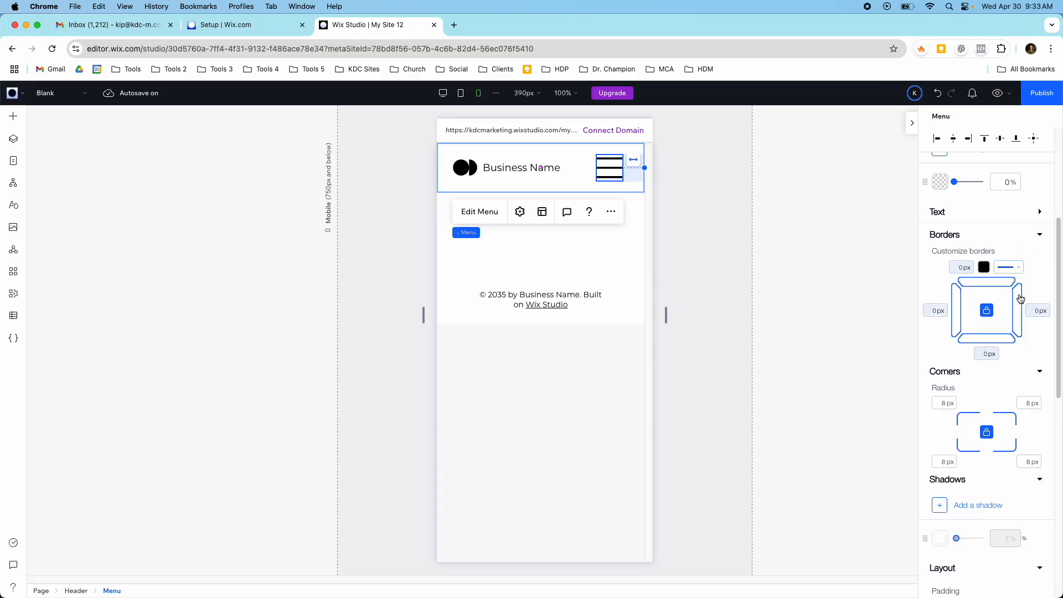
pyautogui.click(1039, 371)
pyautogui.click(1039, 235)
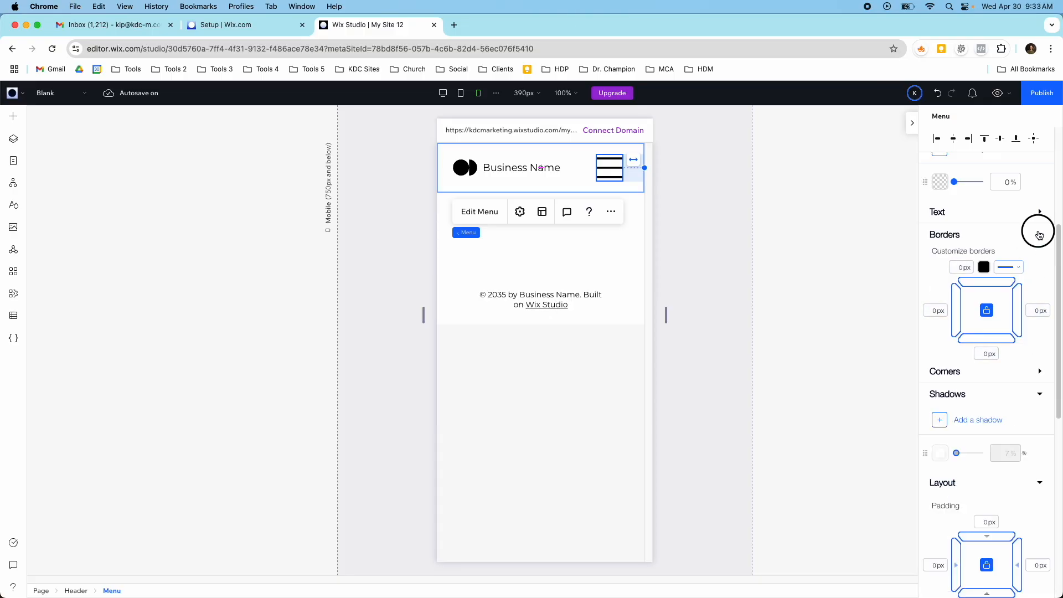
pyautogui.click(1040, 212)
pyautogui.click(1040, 216)
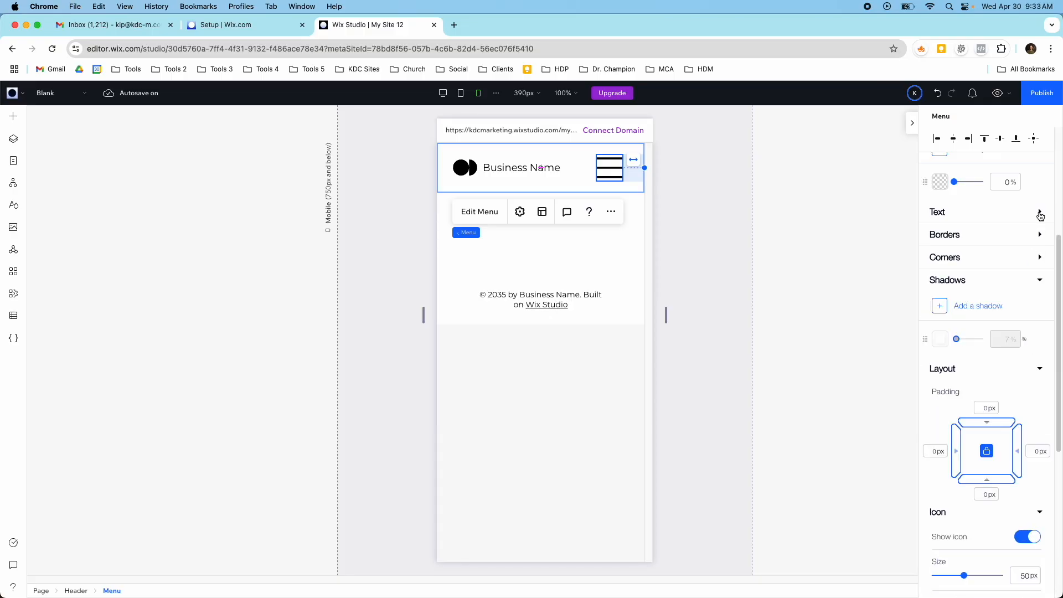
pyautogui.scroll(3, 971, 316)
pyautogui.scroll(2, 970, 317)
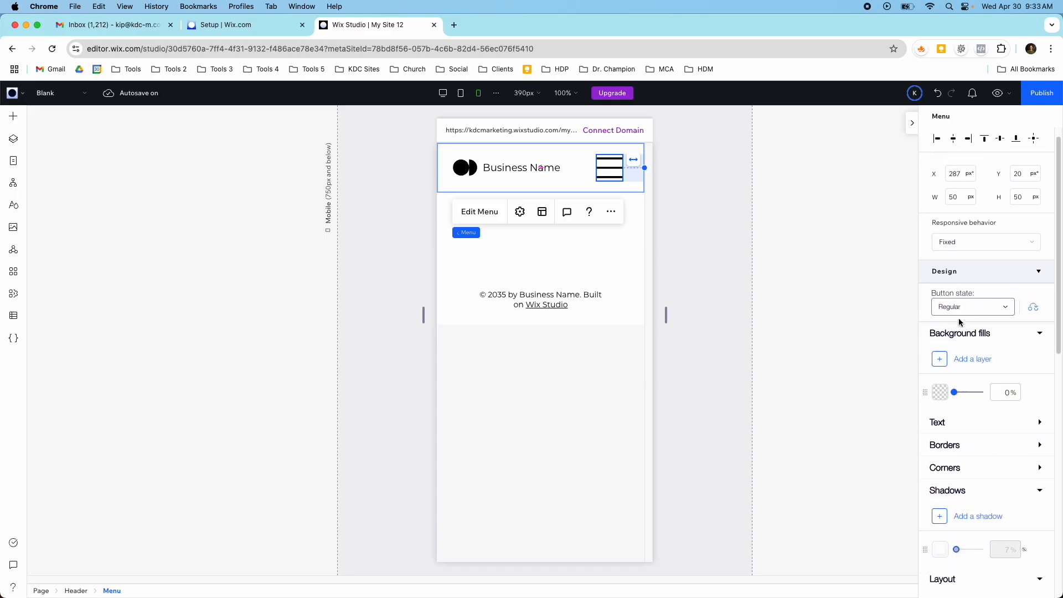
pyautogui.click(969, 307)
pyautogui.click(970, 308)
# - Switch to the desktop breakpoint and review the header menu's design options for the menu container and the dropdown items' states
pyautogui.click(443, 92)
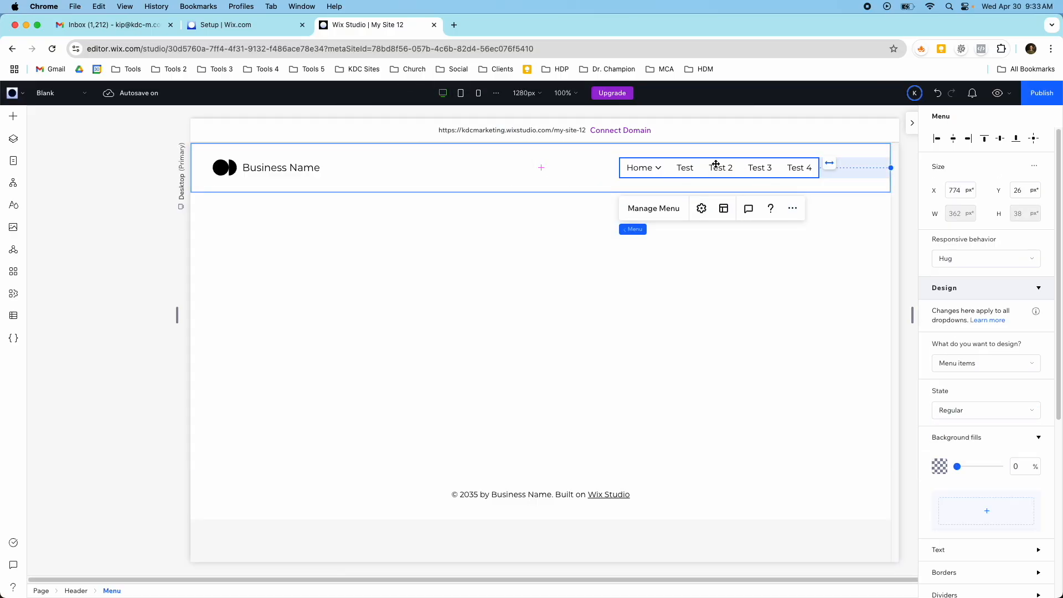
pyautogui.click(971, 370)
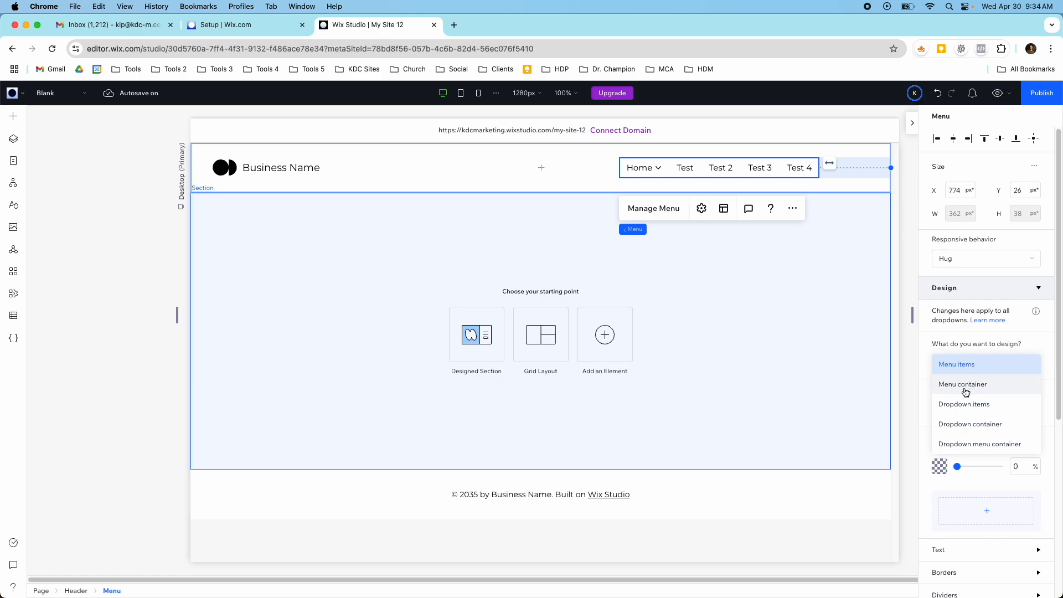
pyautogui.click(964, 392)
pyautogui.click(965, 365)
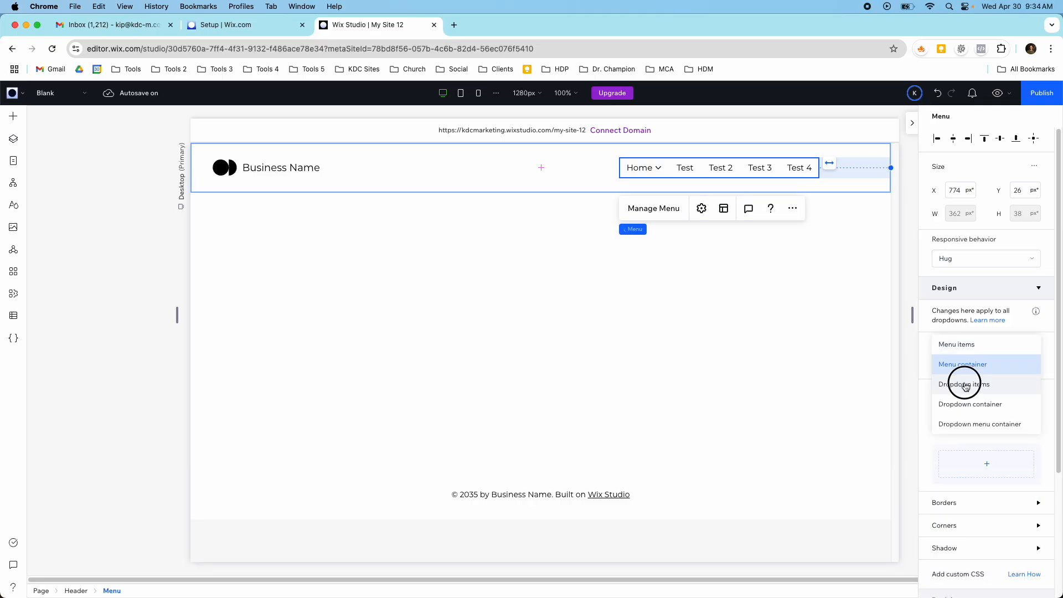
pyautogui.click(965, 386)
pyautogui.scroll(-2, 977, 444)
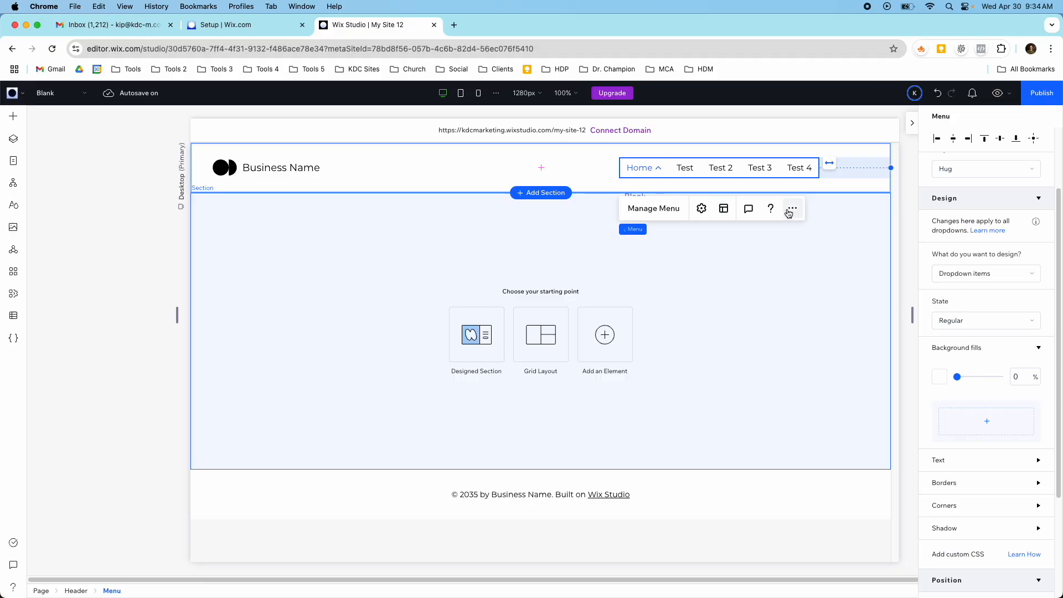
pyautogui.click(950, 318)
pyautogui.click(950, 320)
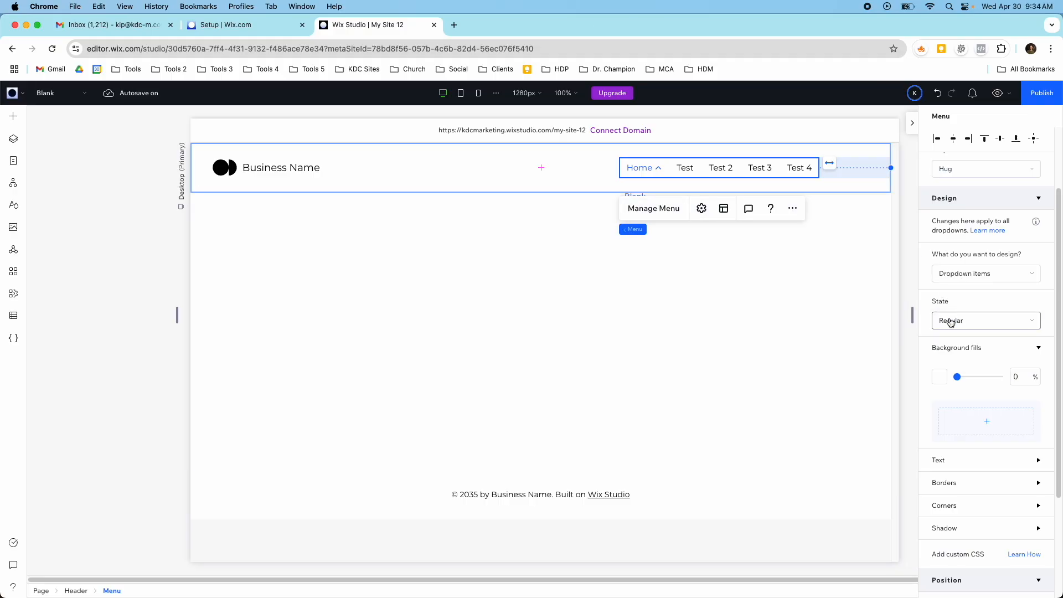
# - Set the dropdown items' text font size to 15 px and check their remaining text settings
pyautogui.click(1038, 459)
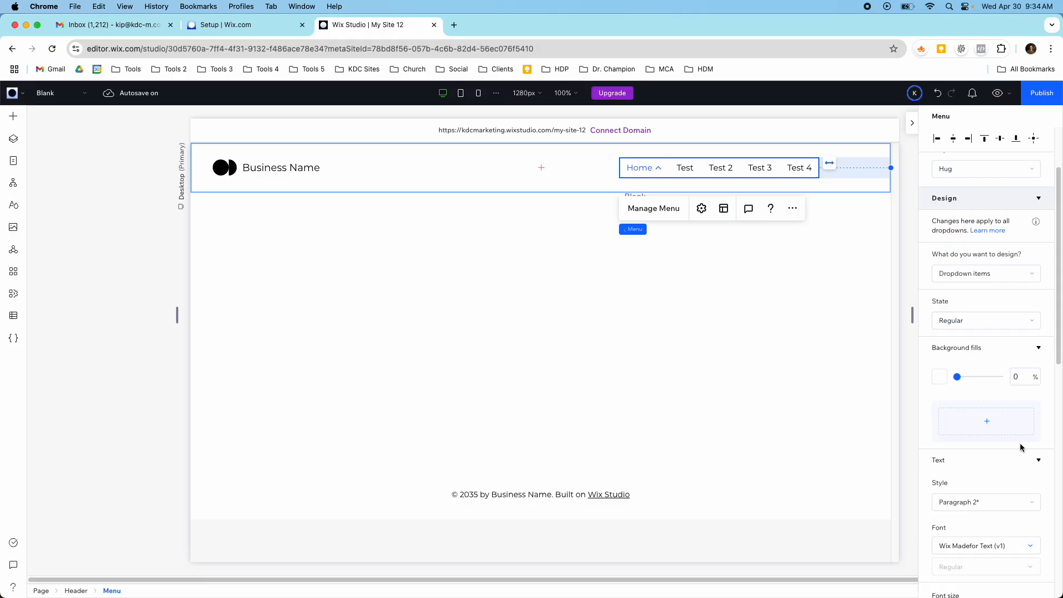
pyautogui.scroll(-1, 974, 437)
pyautogui.moveTo(942, 510)
pyautogui.mouseDown()
pyautogui.moveTo(968, 512)
pyautogui.moveTo(956, 511)
pyautogui.mouseUp()
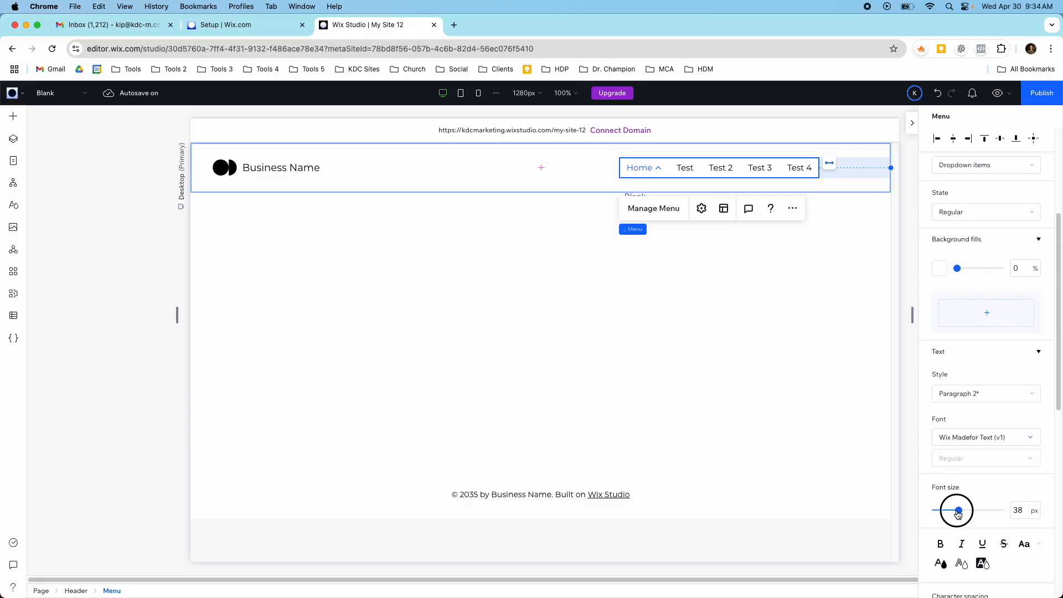
pyautogui.click(1023, 510)
pyautogui.write('15')
pyautogui.press('Return')
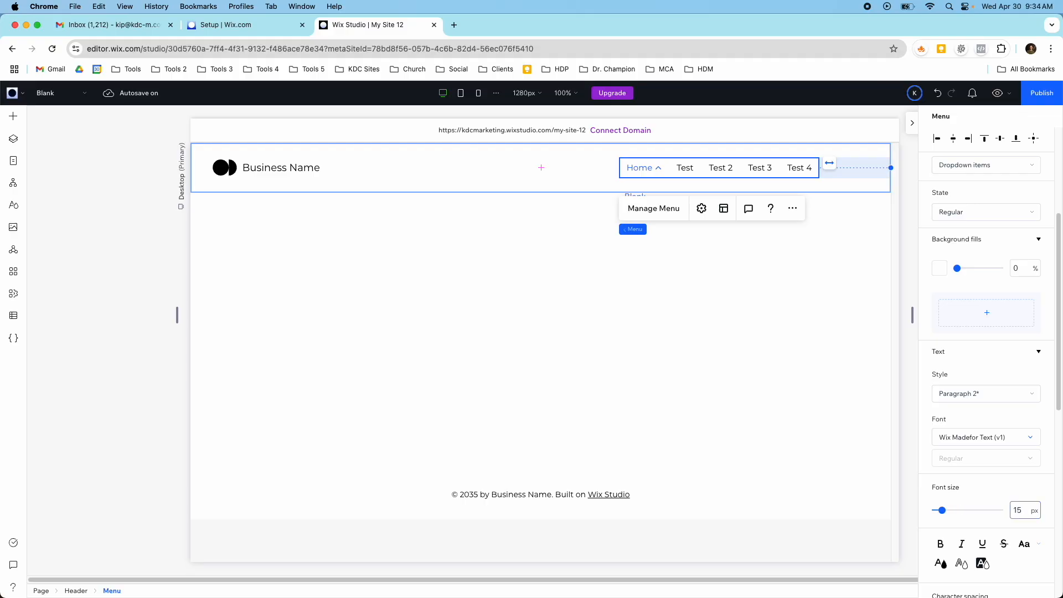
pyautogui.scroll(-5, 1013, 504)
pyautogui.scroll(8, 1012, 505)
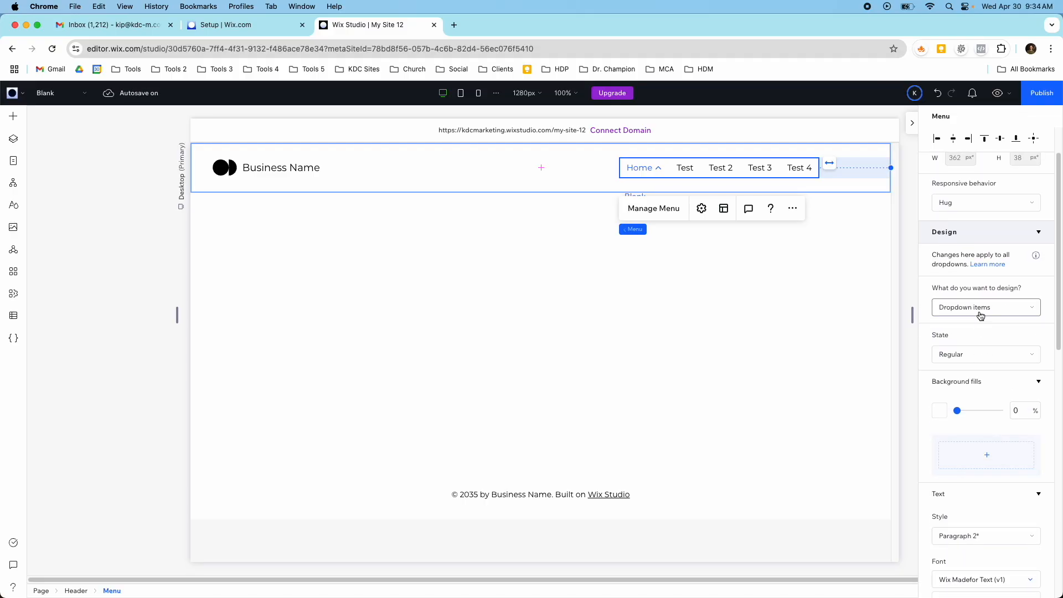
# - Try a #6E6E6E background fill at 100% opacity on the dropdown container, and return it to white at 0%
pyautogui.click(951, 308)
pyautogui.click(983, 327)
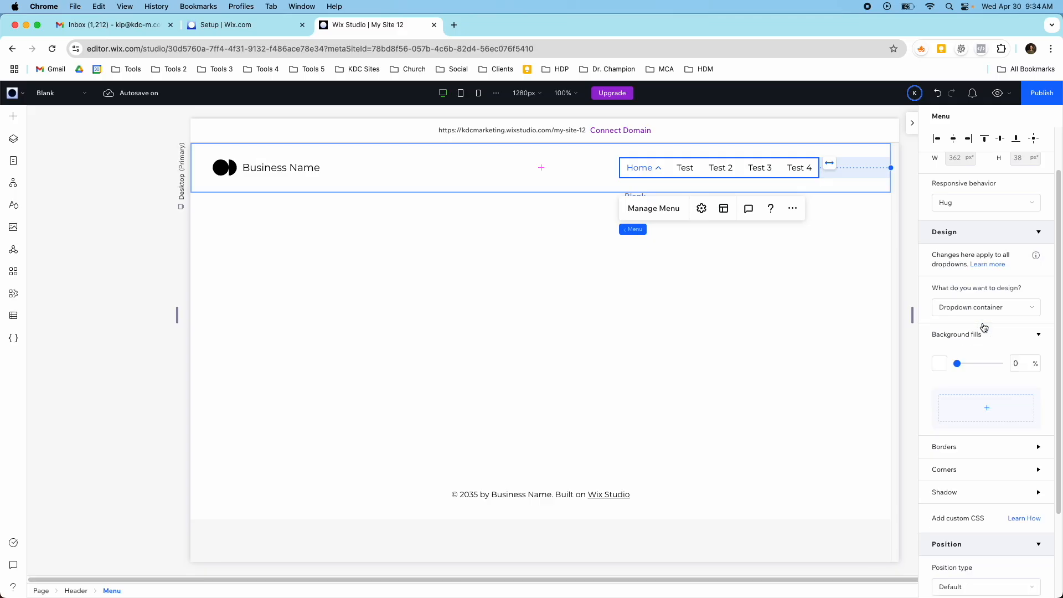
pyautogui.moveTo(957, 363); pyautogui.dragTo(1015, 366)
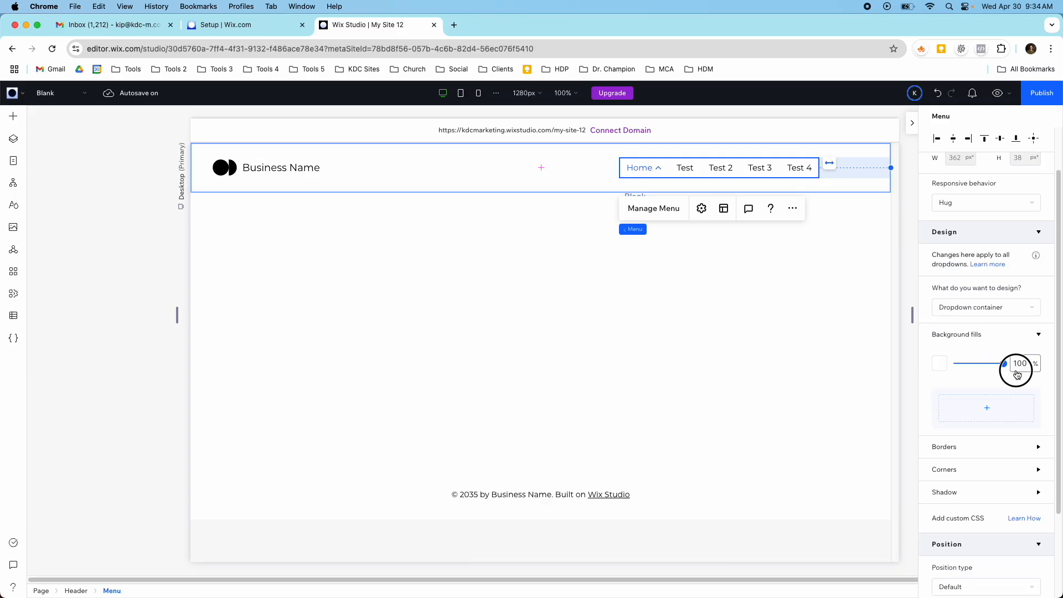
pyautogui.click(934, 367)
pyautogui.click(1004, 482)
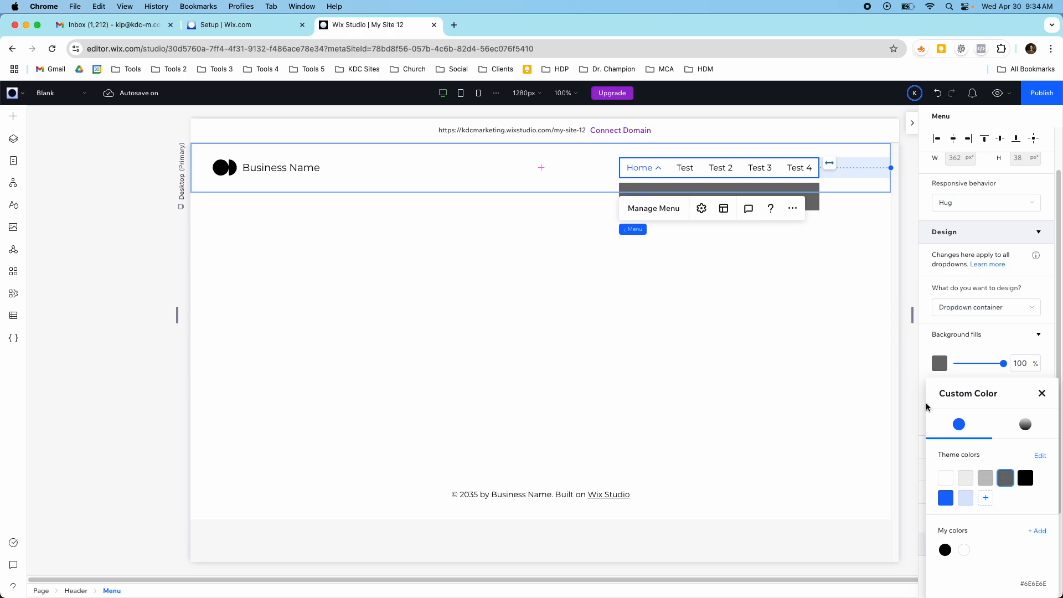
pyautogui.click(944, 478)
pyautogui.moveTo(1003, 367); pyautogui.dragTo(937, 371)
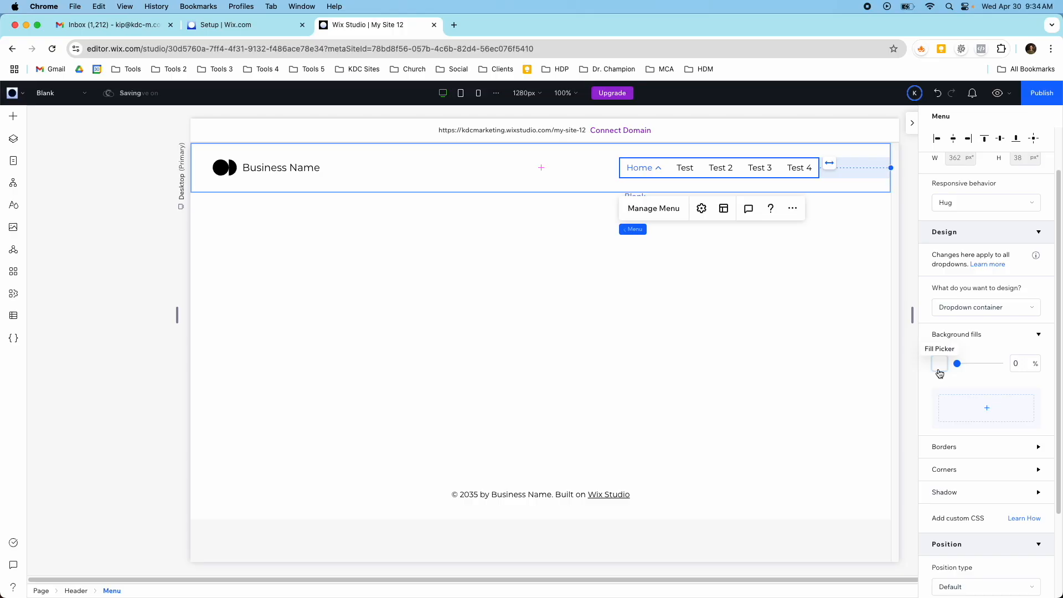
# - Review the design settings for the dropdown menu container and return to those for the menu items
pyautogui.click(982, 309)
pyautogui.click(984, 330)
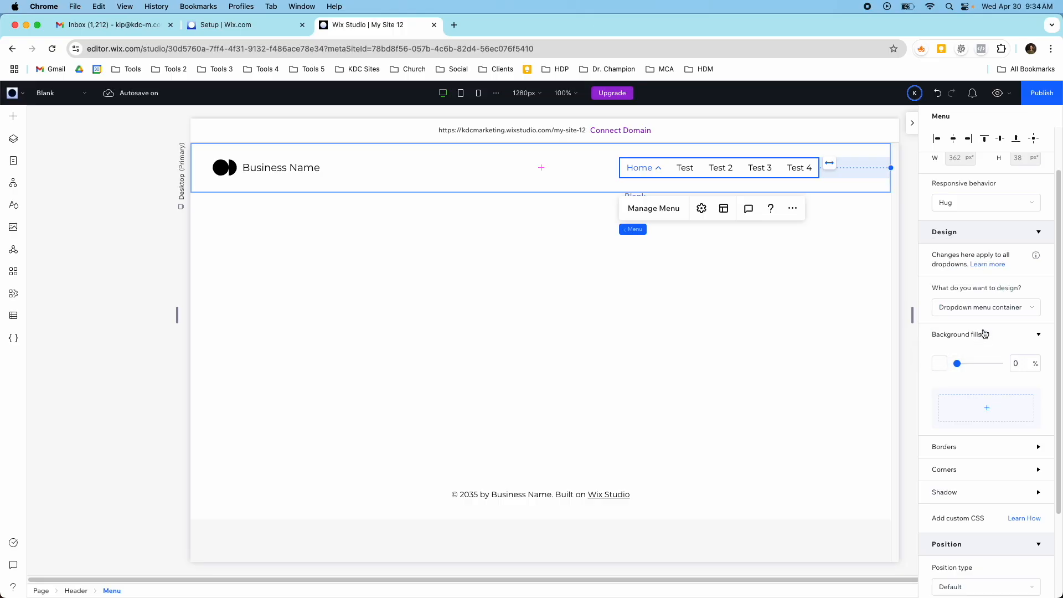
pyautogui.click(984, 314)
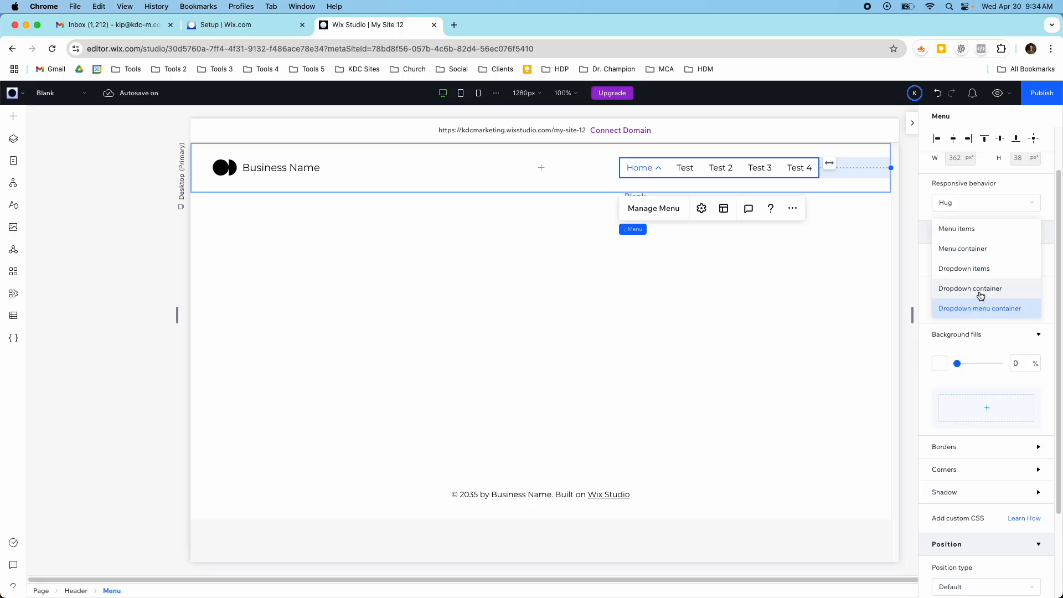
pyautogui.click(973, 234)
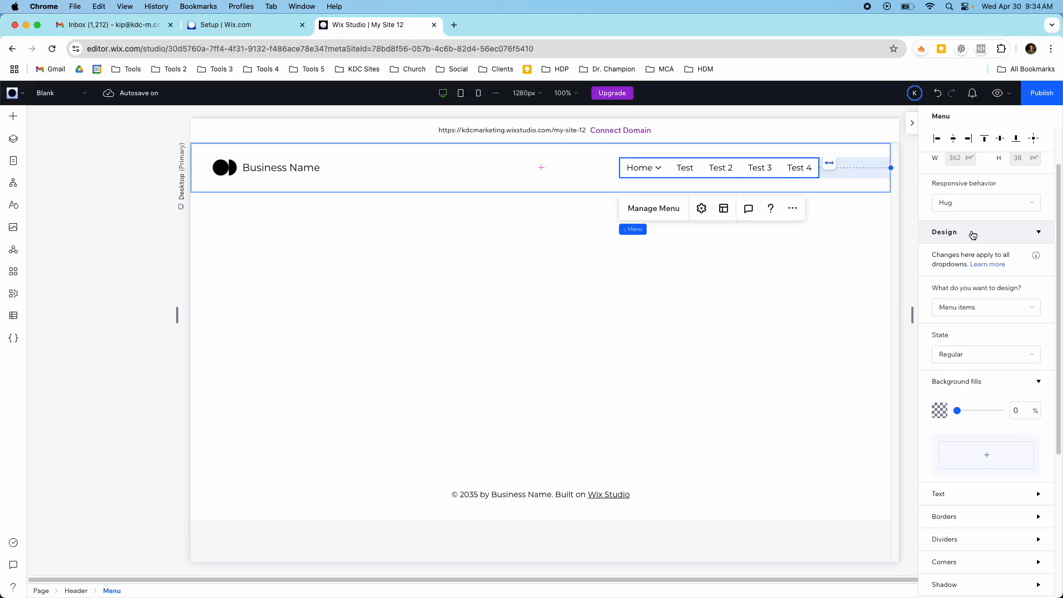
pyautogui.scroll(1, 971, 236)
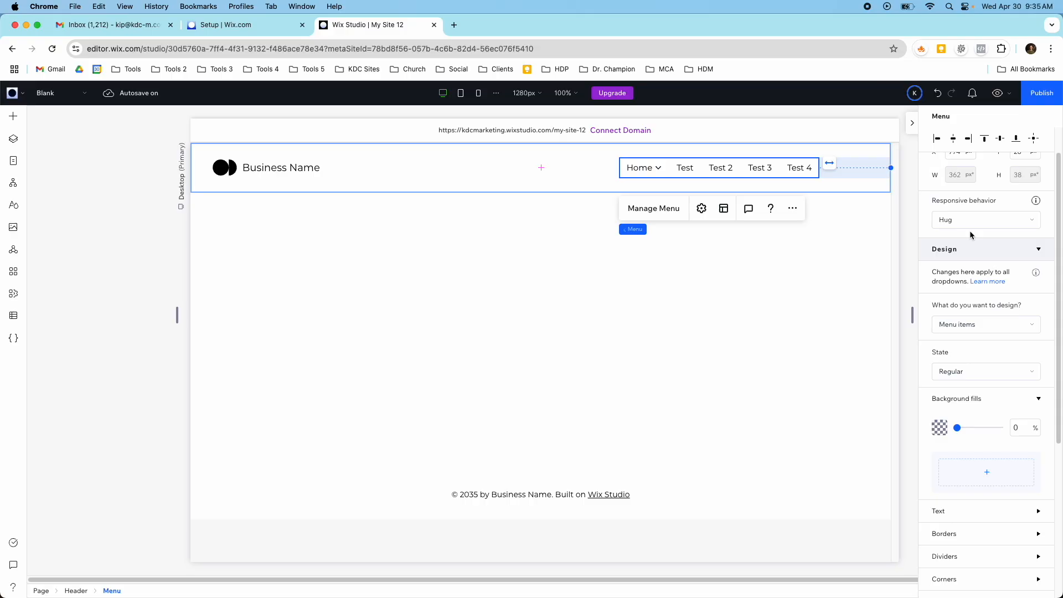
pyautogui.click(1006, 331)
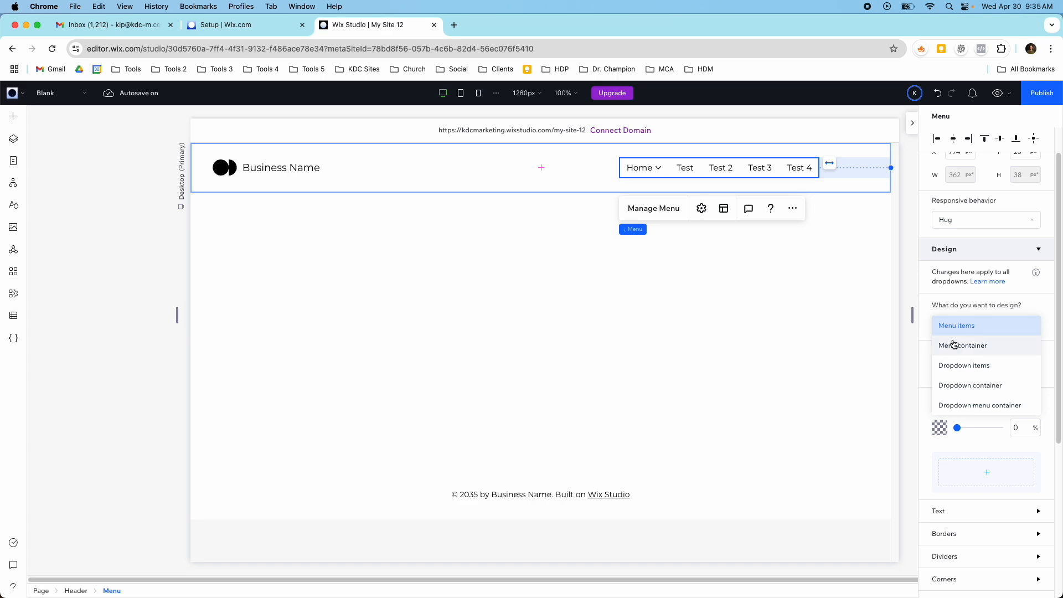
# - Look through the Menu & Search elements that can be added and the list of site pages, closing both
pyautogui.click(13, 118)
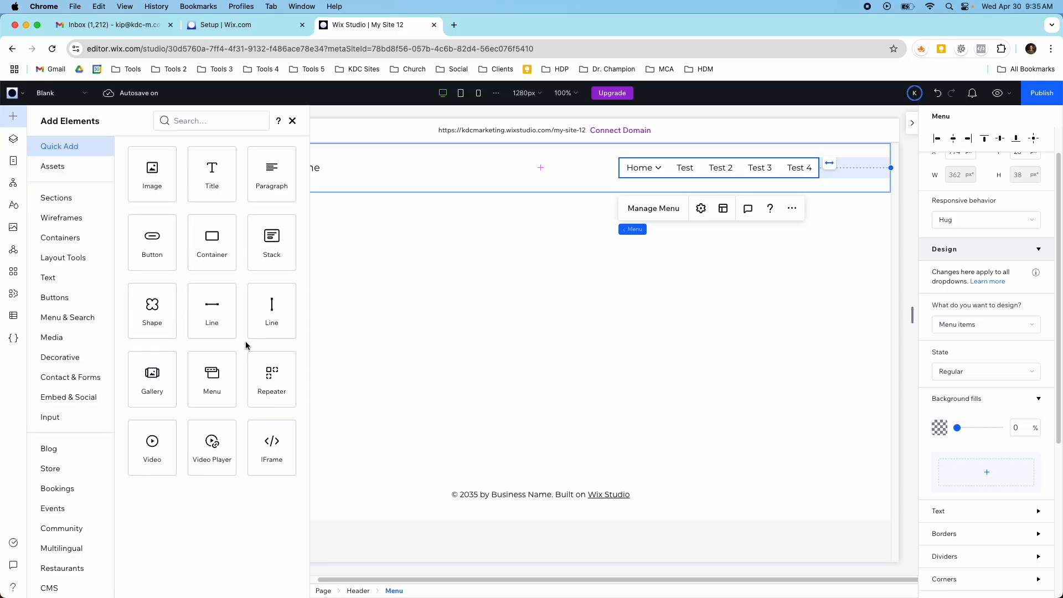
pyautogui.click(77, 321)
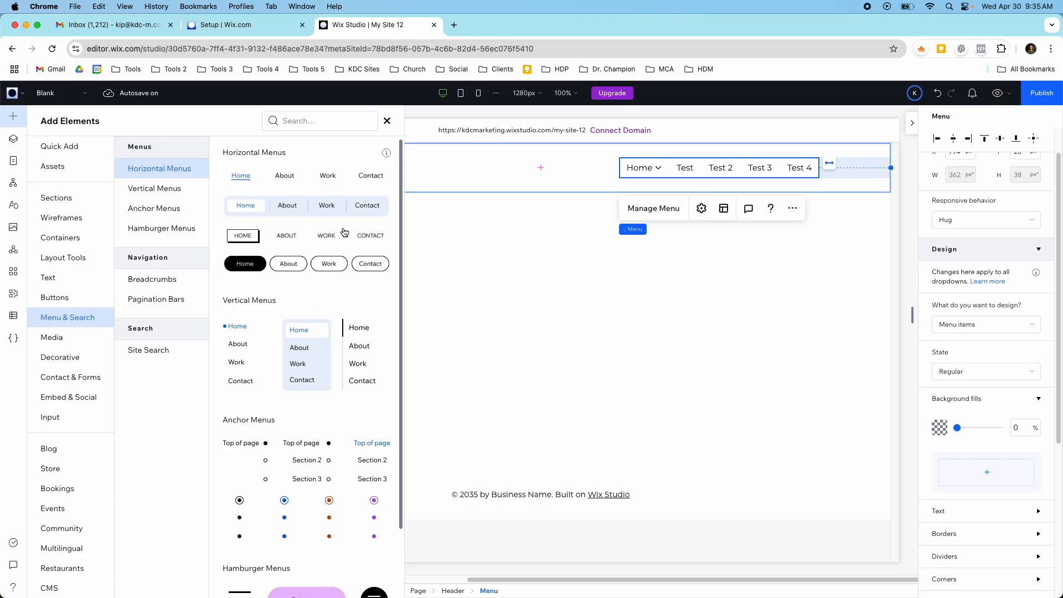
pyautogui.click(387, 119)
pyautogui.click(7, 166)
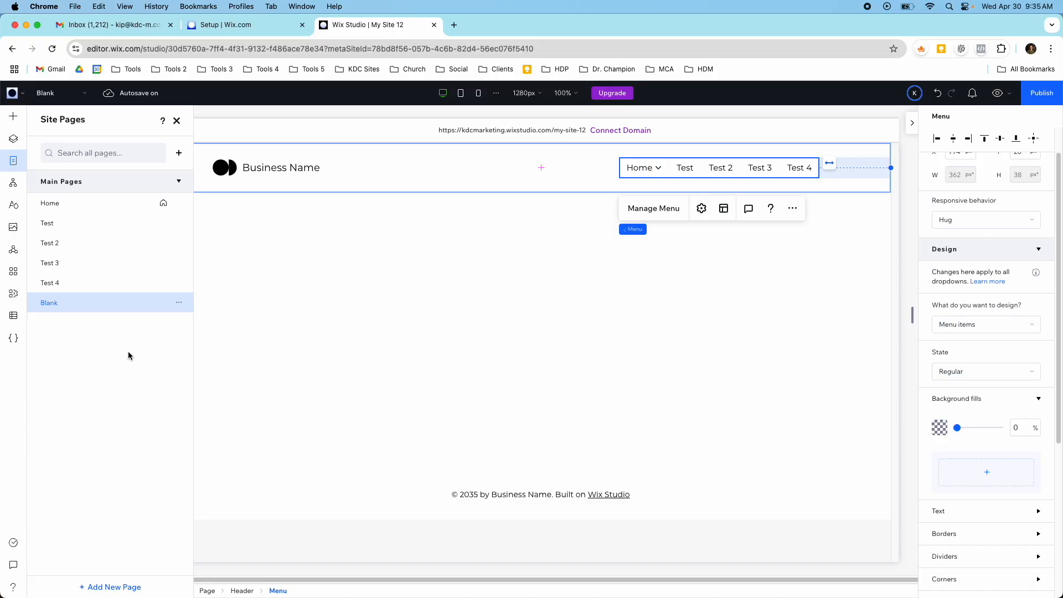
pyautogui.click(176, 121)
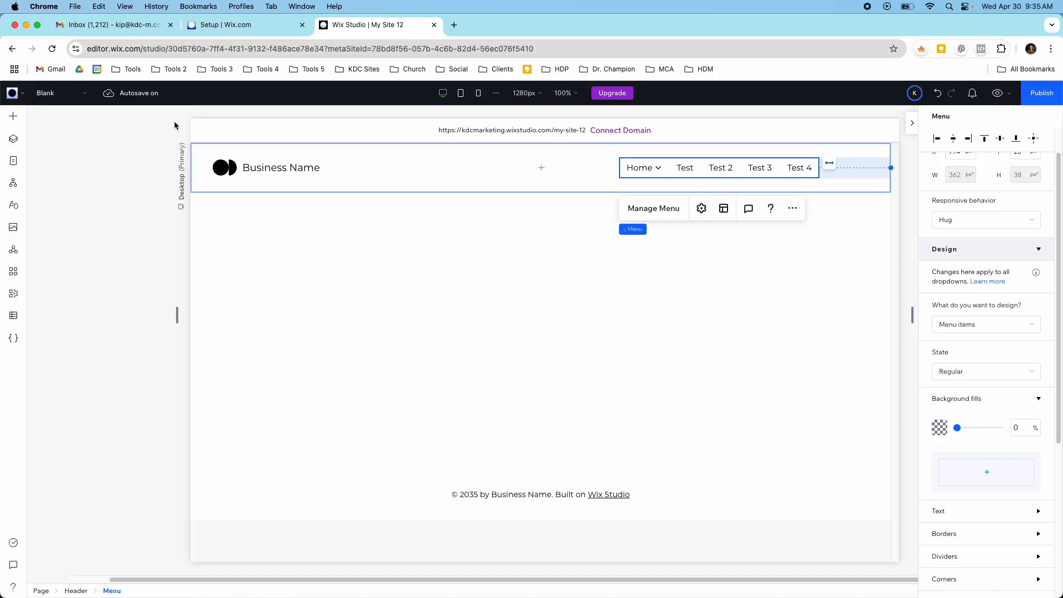
# - Revisit the header menu's animation packages and its menu type, spacing, padding and alignment options, closing both dialogs
pyautogui.click(702, 210)
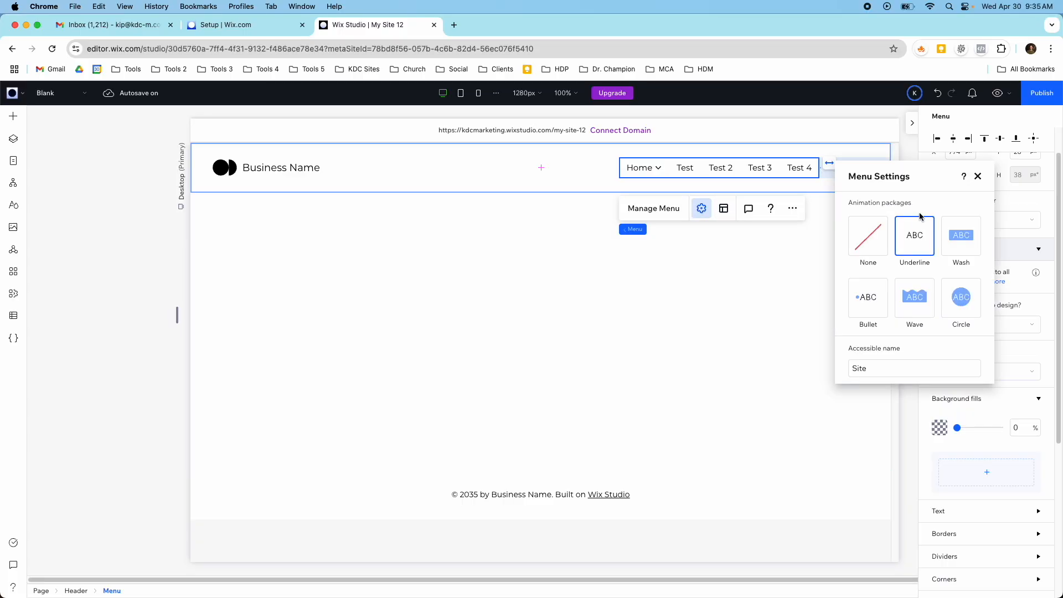
pyautogui.click(979, 176)
pyautogui.click(723, 212)
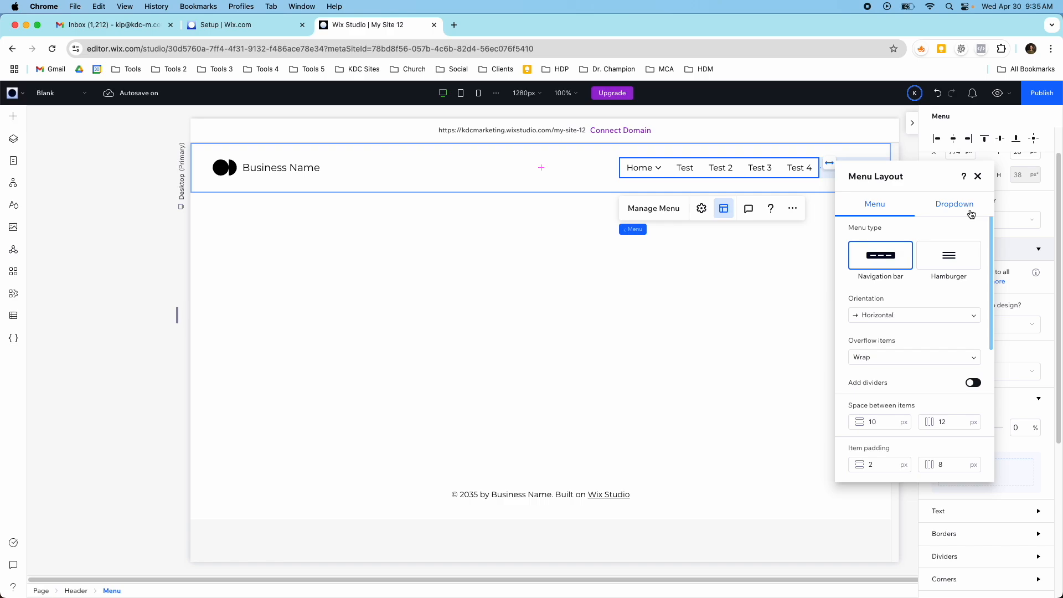
pyautogui.scroll(-5, 931, 303)
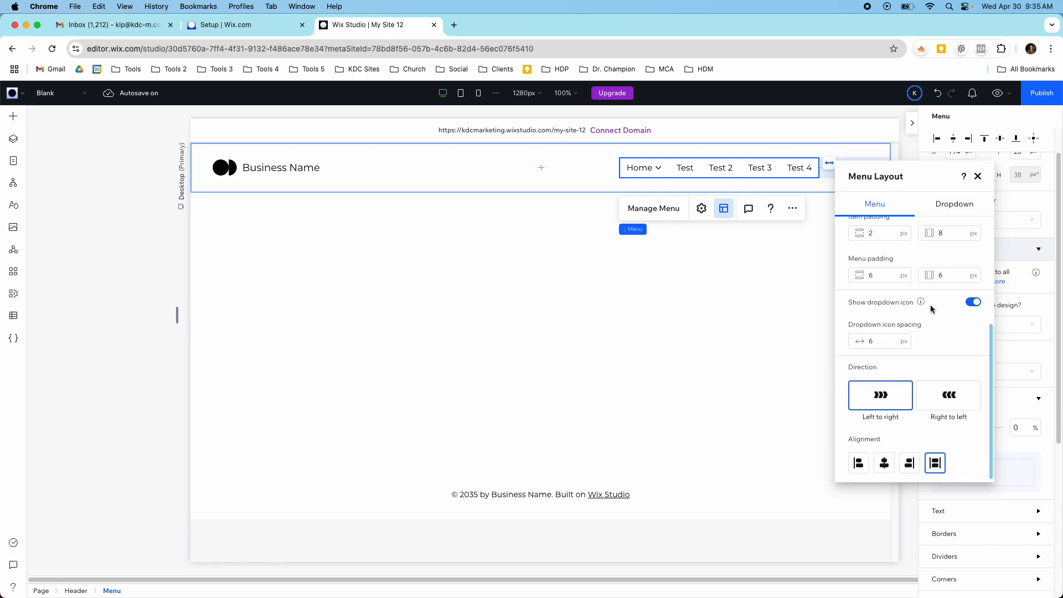
pyautogui.scroll(5, 931, 308)
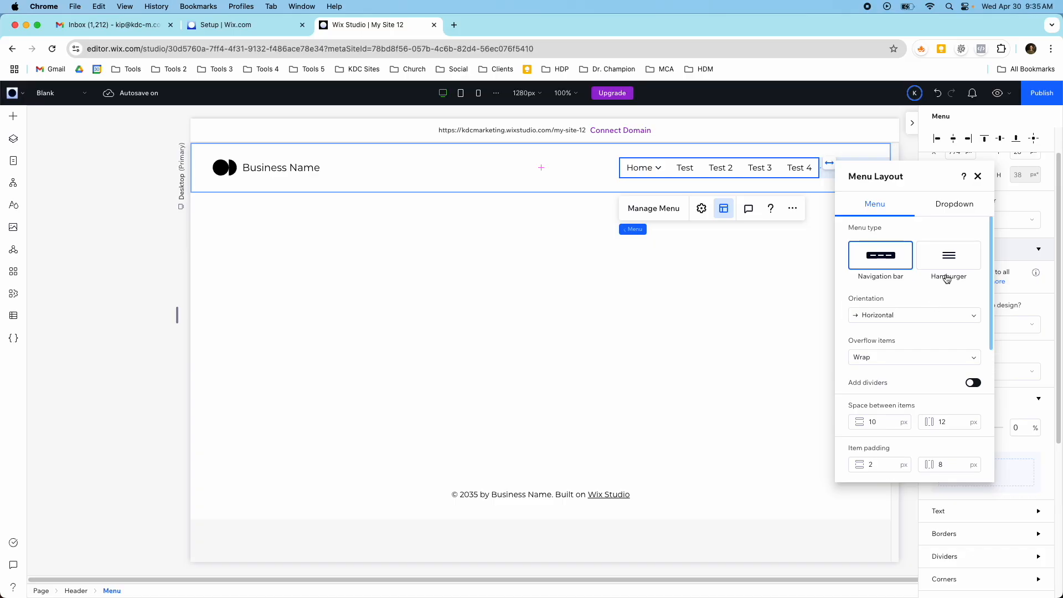
pyautogui.click(977, 177)
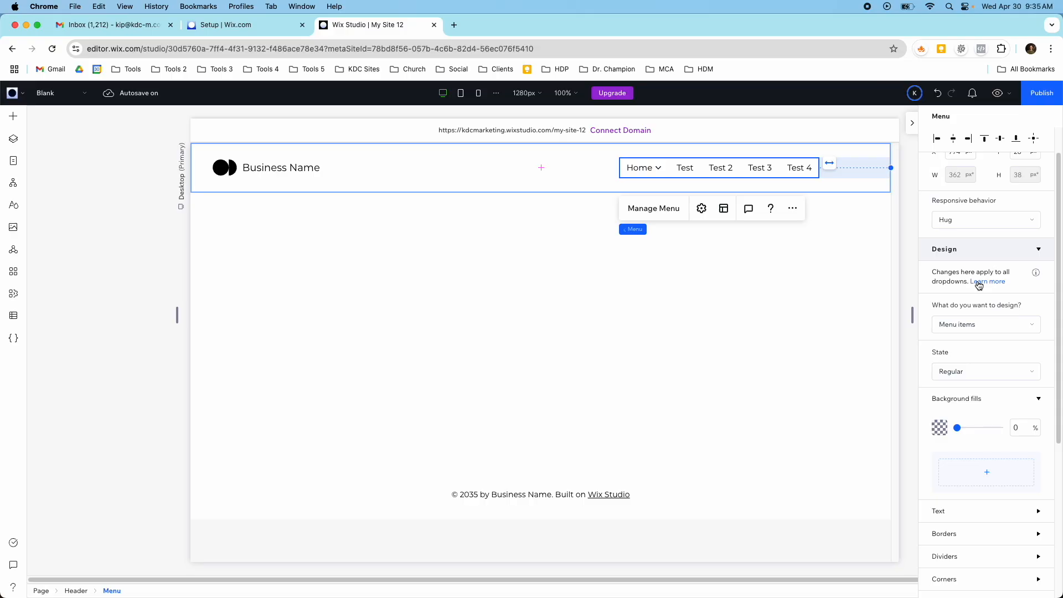
# - Look over the header menu's design and position settings, and view the header at the tablet and mobile breakpoints
pyautogui.scroll(-5, 966, 332)
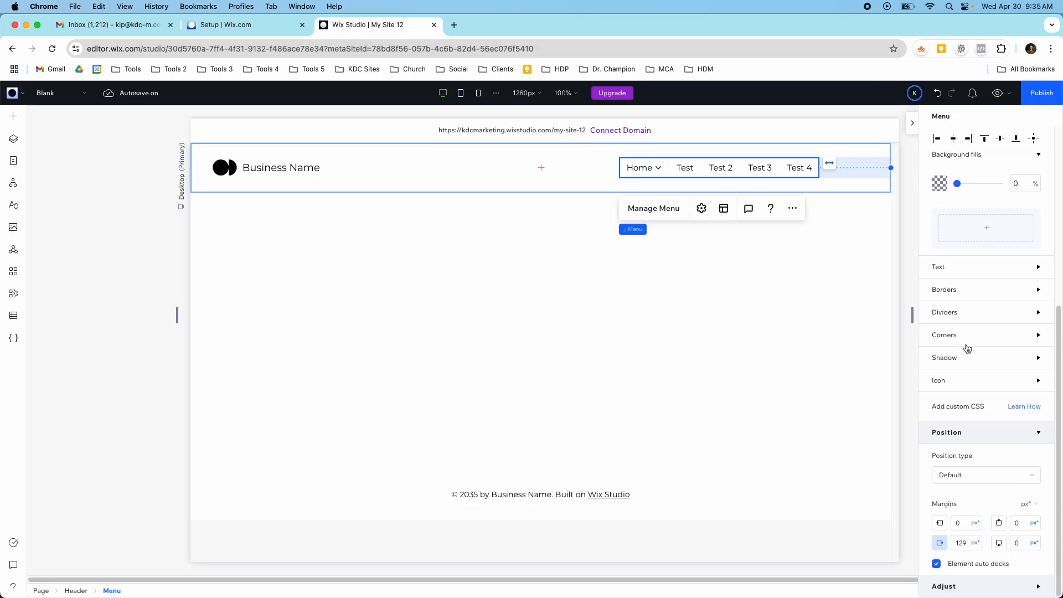
pyautogui.scroll(5, 967, 348)
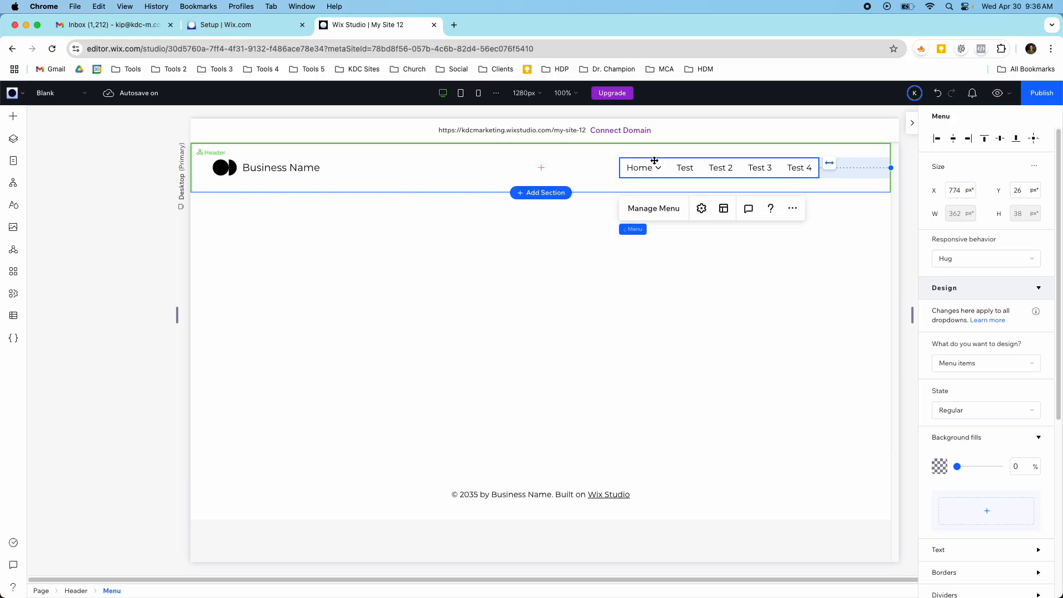
pyautogui.click(460, 93)
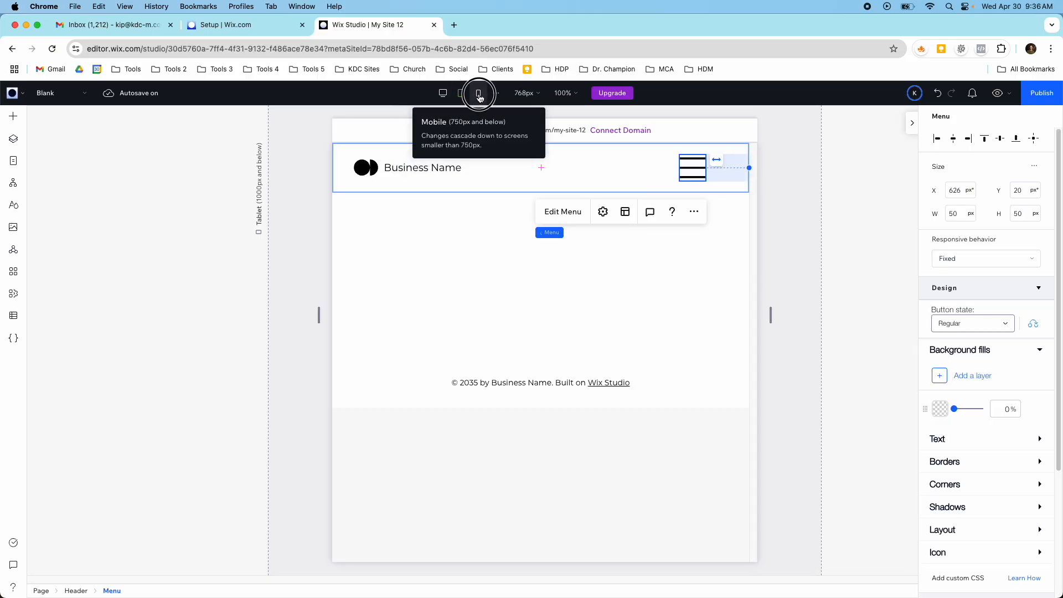
pyautogui.click(478, 94)
pyautogui.click(461, 94)
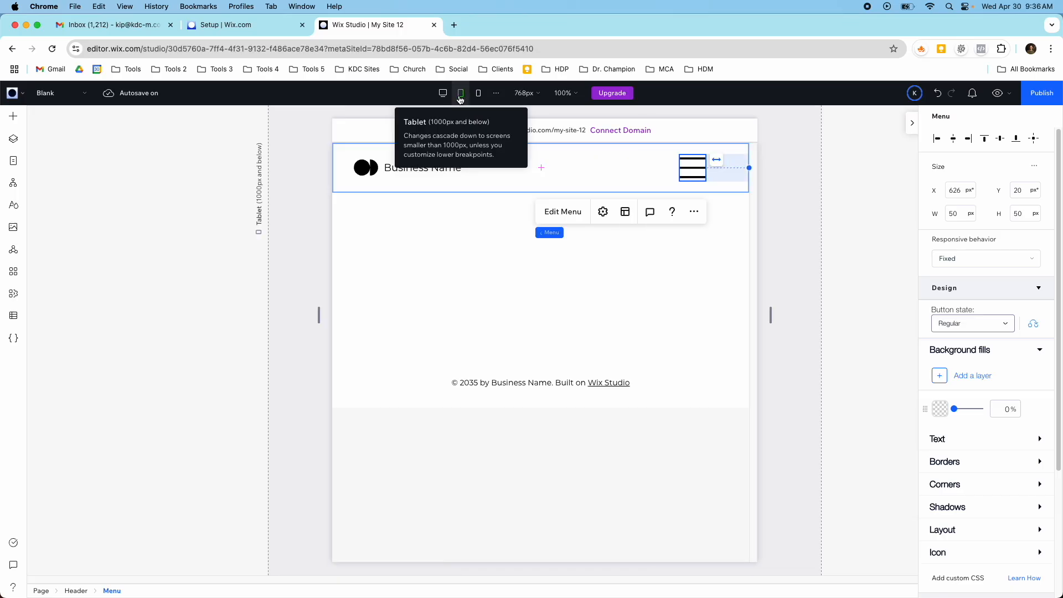
pyautogui.click(477, 94)
# - Preview the site at mobile size, open the hamburger menu, expand the Home subpages and close the menu
pyautogui.click(993, 98)
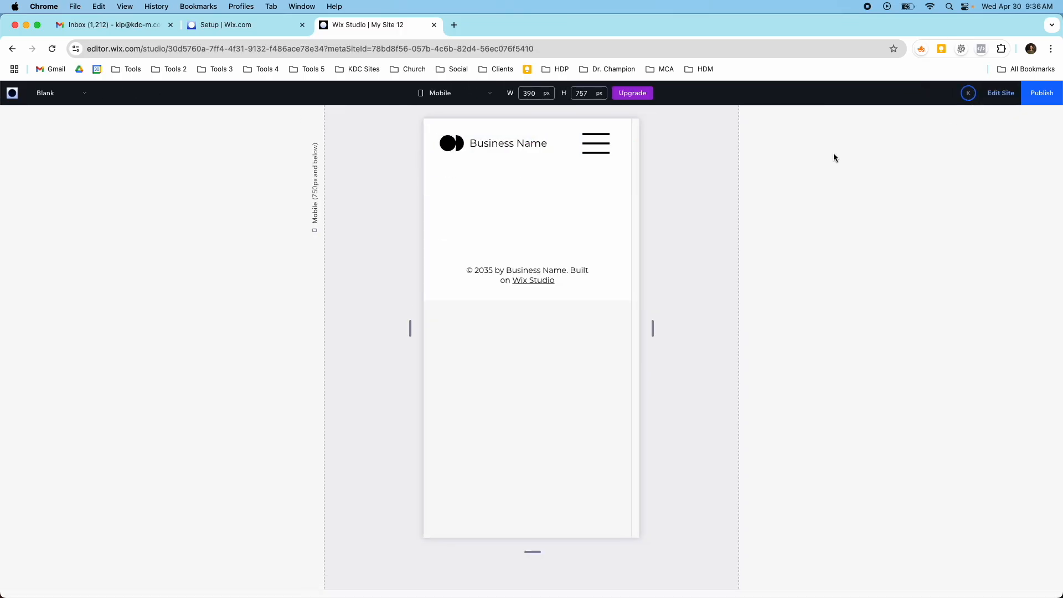
pyautogui.click(592, 159)
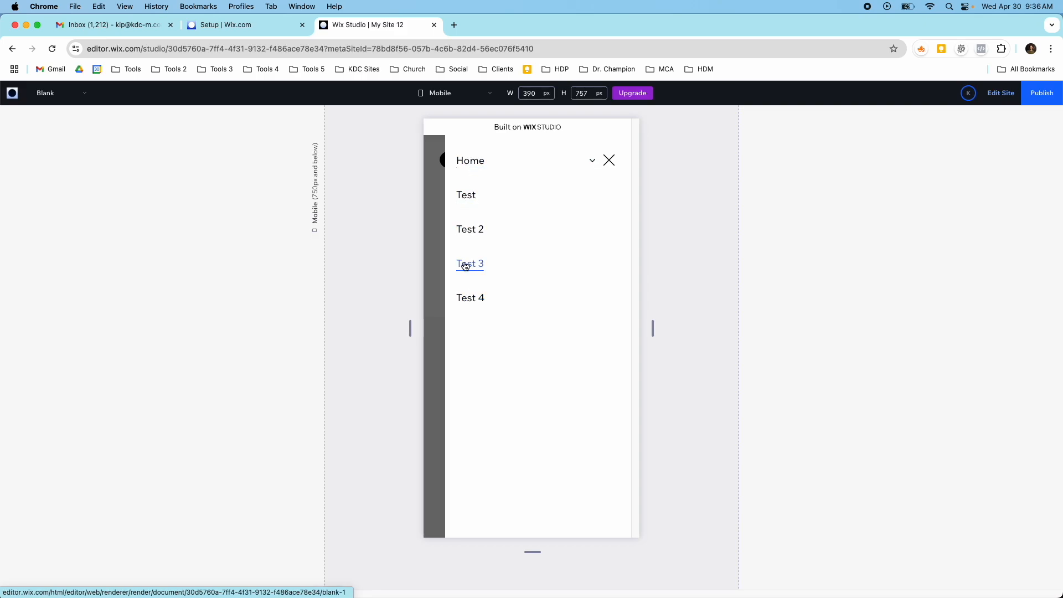
pyautogui.click(592, 160)
pyautogui.click(592, 161)
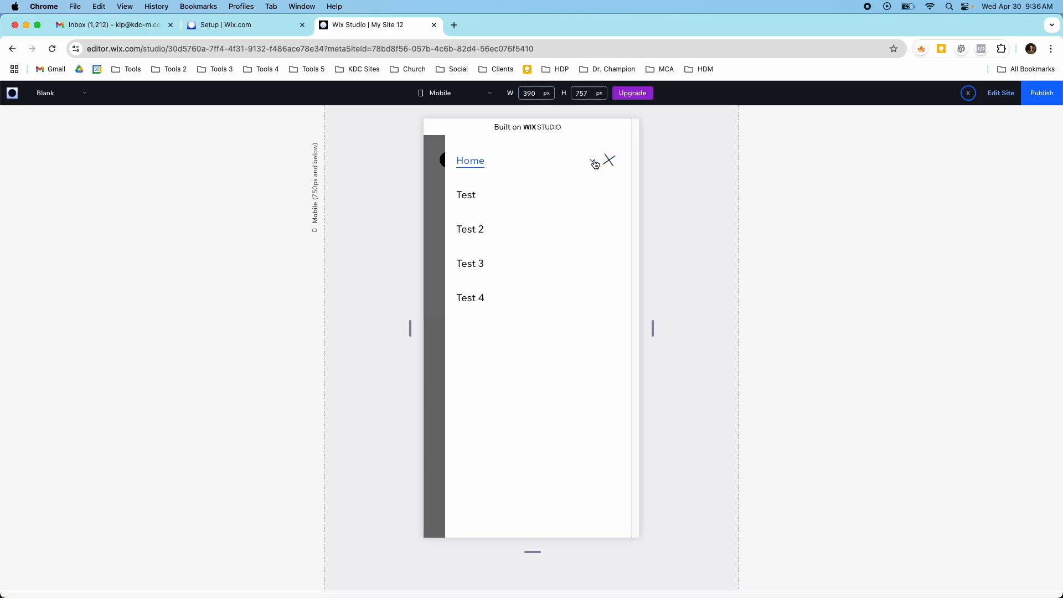
pyautogui.click(591, 161)
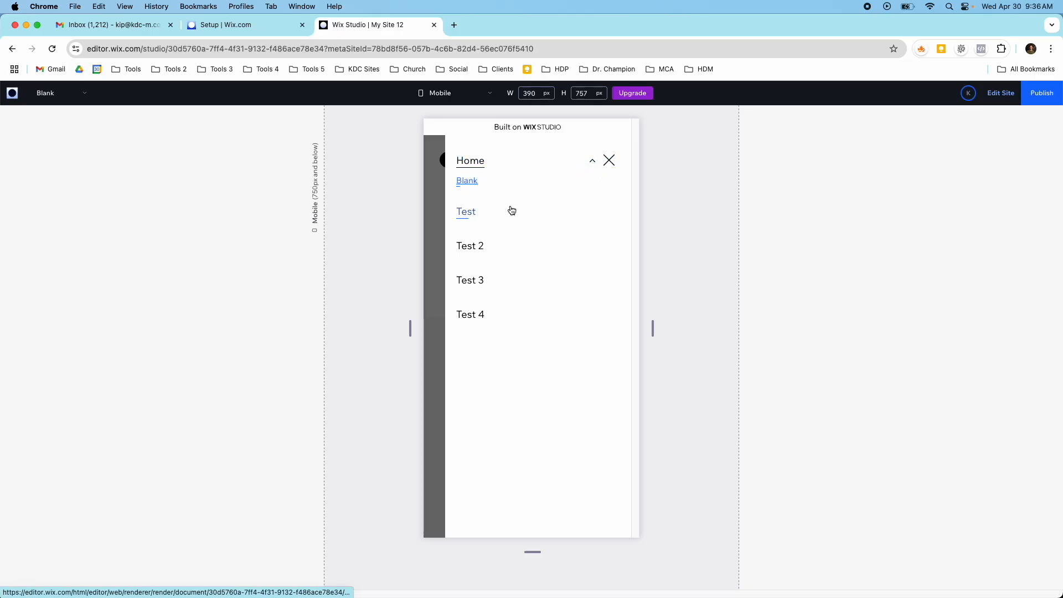
pyautogui.click(609, 162)
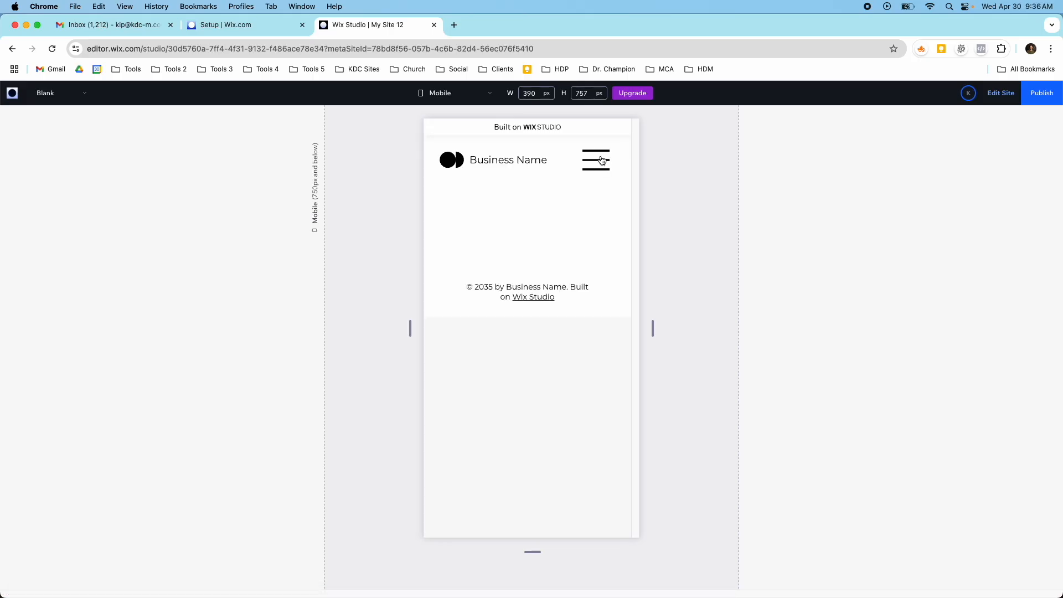
# - Switch the preview to Desktop and reveal the Home item's dropdown in the header menu
pyautogui.click(489, 94)
pyautogui.click(465, 178)
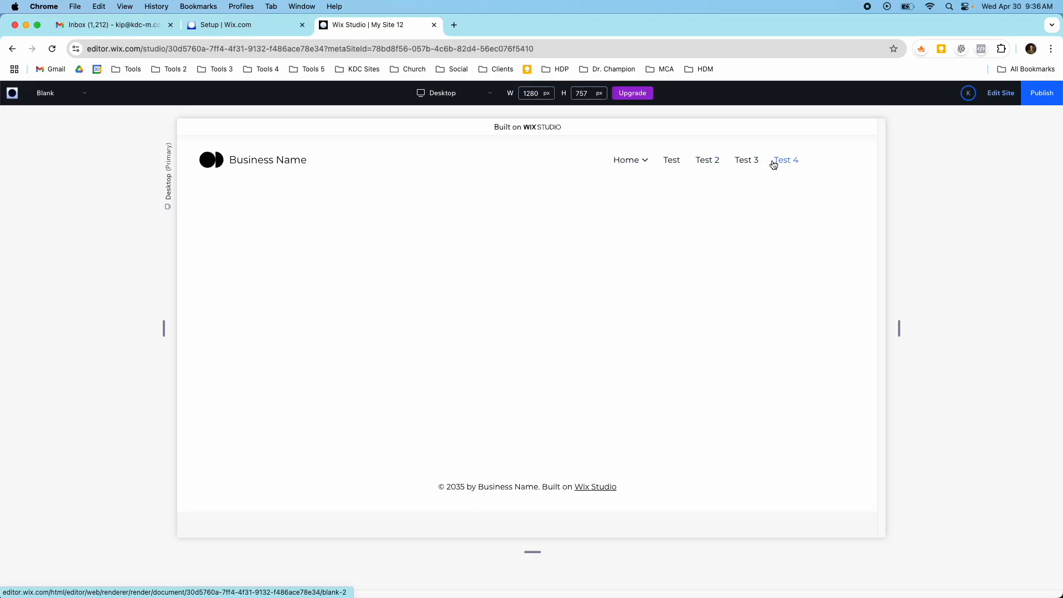
pyautogui.moveTo(642, 166)
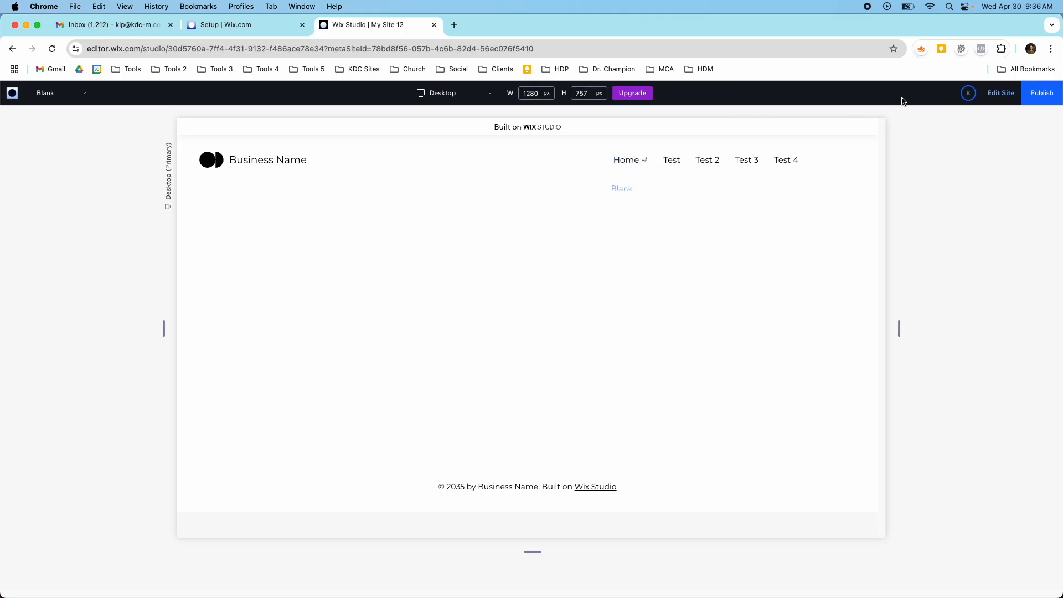
# - Leave the preview and open the Home page in the editor
pyautogui.click(1000, 92)
pyautogui.click(65, 105)
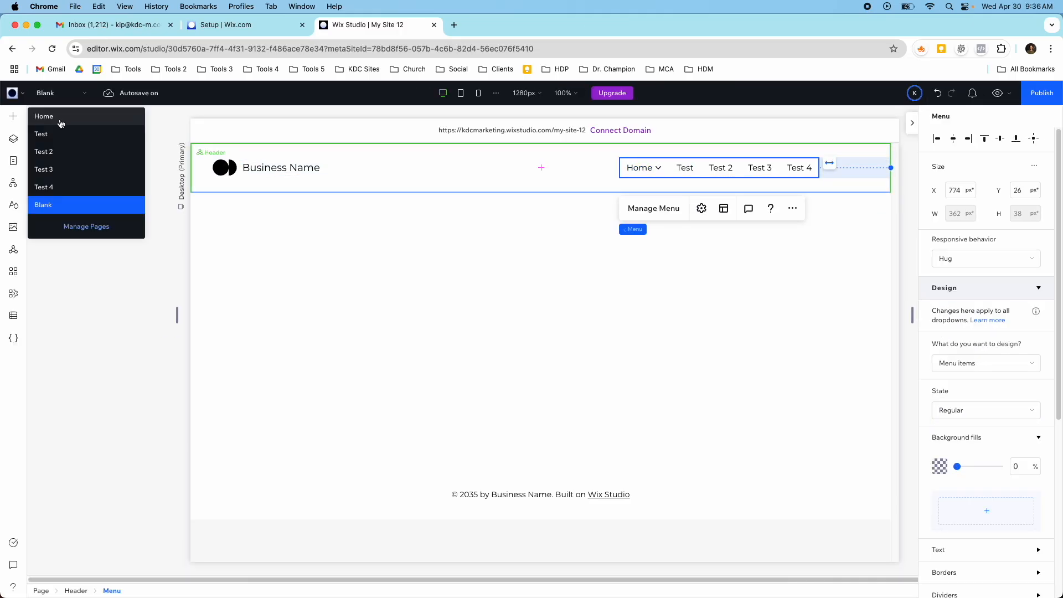
pyautogui.click(60, 124)
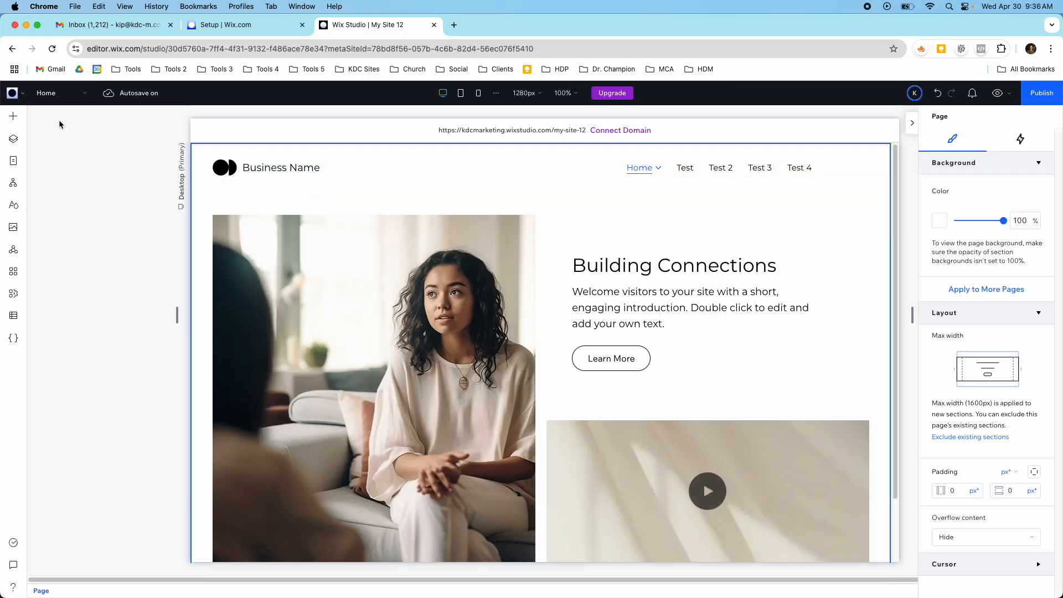